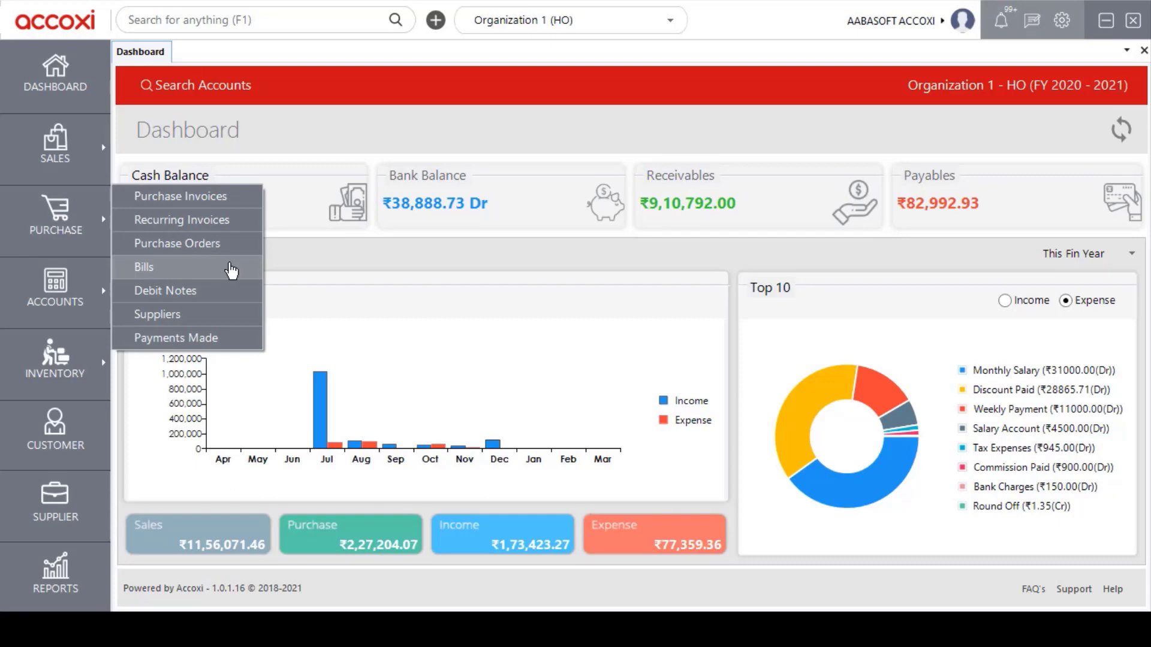
Open the purchase bills list and bring the bill total and balance columns into view
click(230, 268)
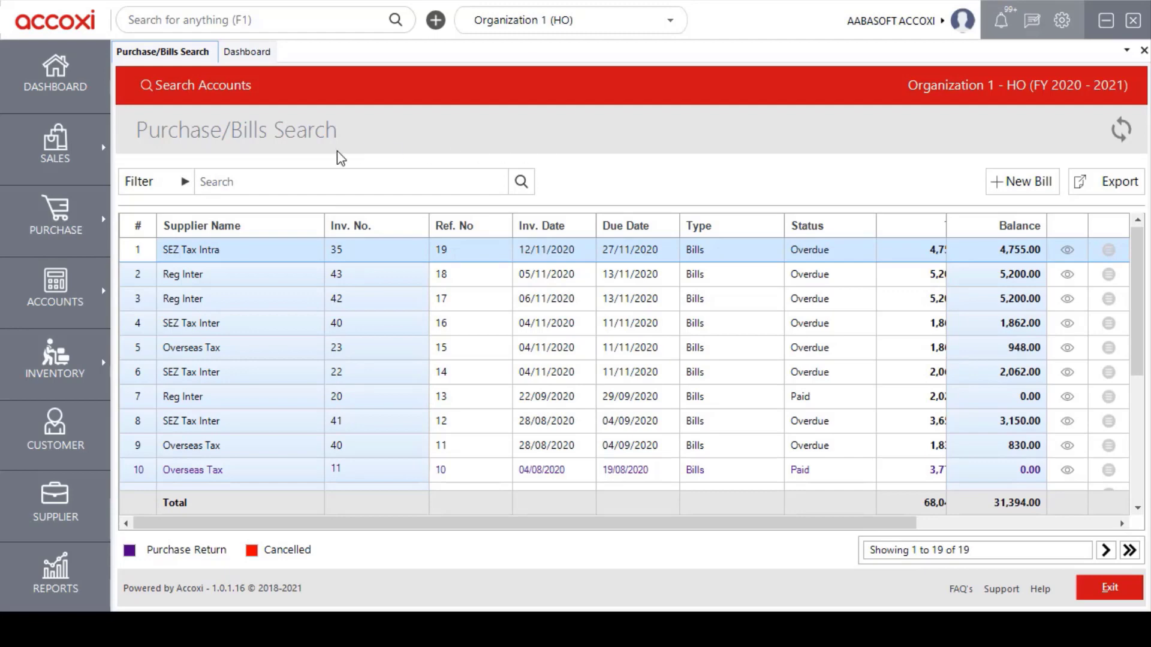
click(204, 240)
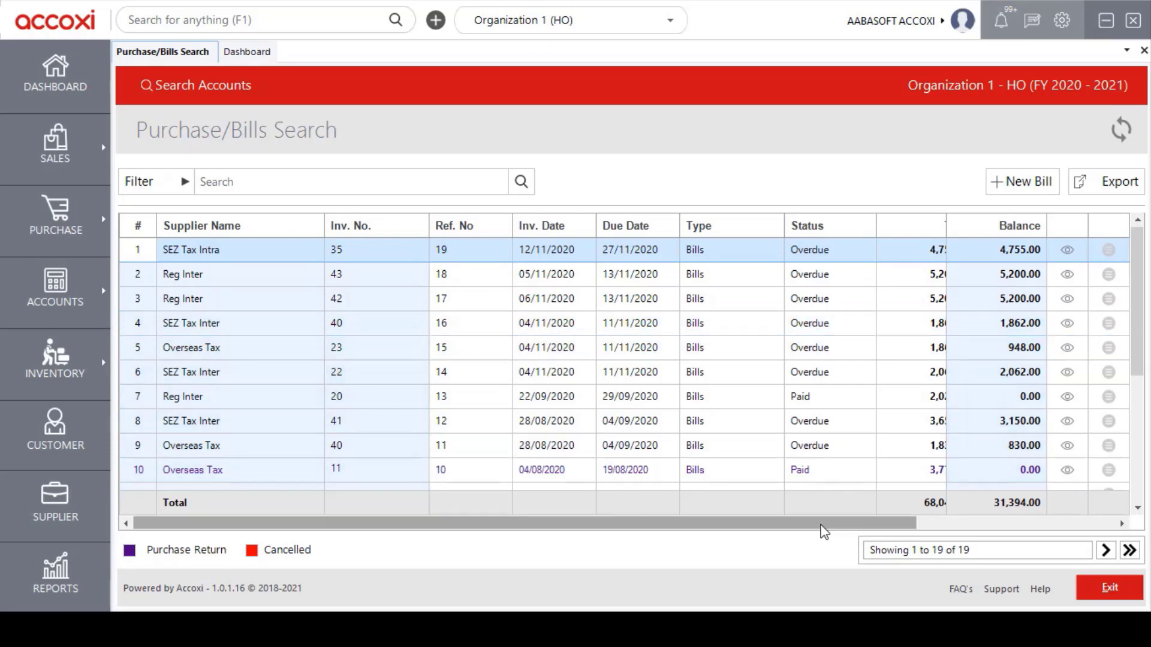
drag(829, 526, 915, 526)
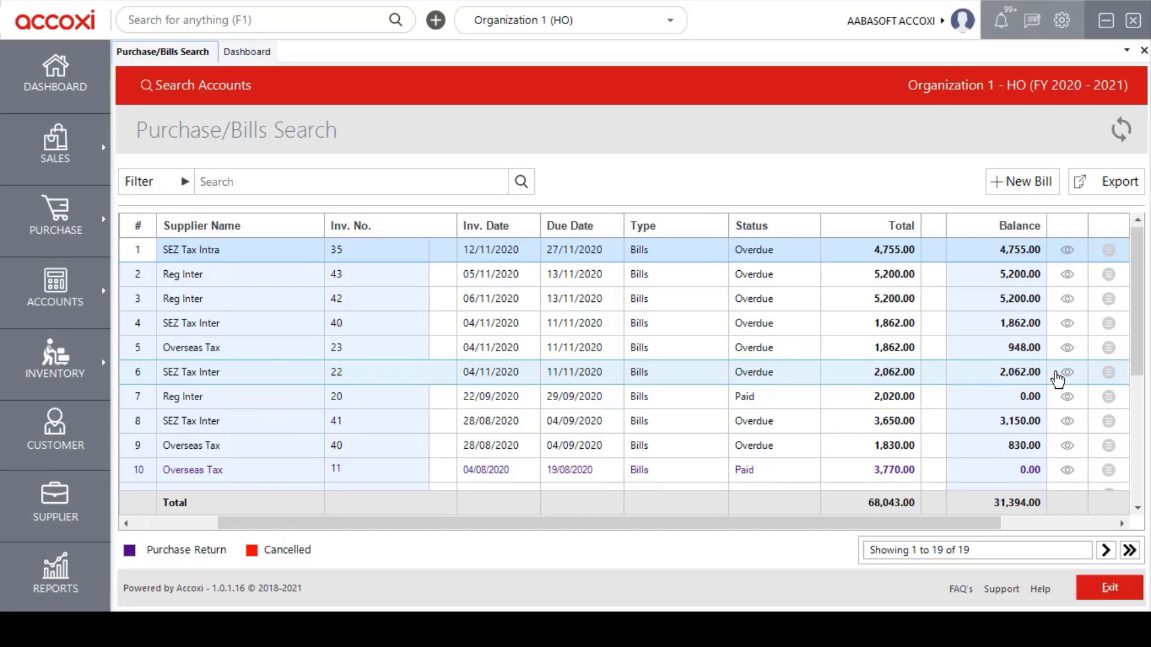
View the actions available for the SEZ Tax Inter bill with invoice number 22, and close them without choosing one
click(1110, 377)
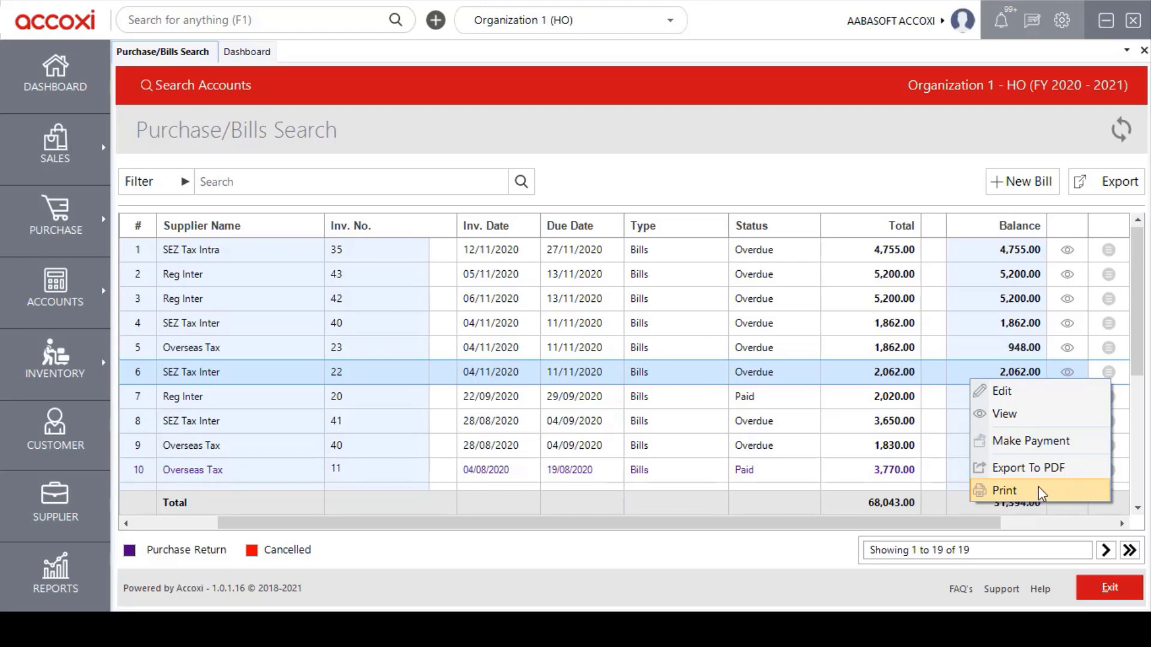
click(1121, 373)
click(1121, 373)
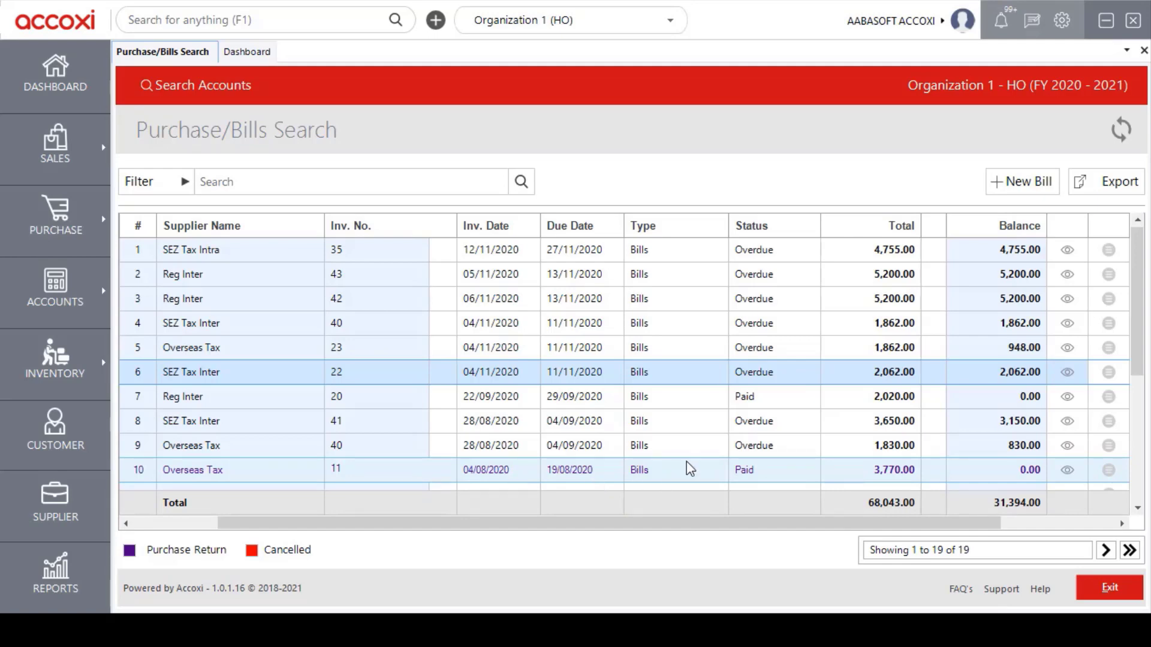
Examine the filter options and the search field of the bills list without applying a filter
click(216, 178)
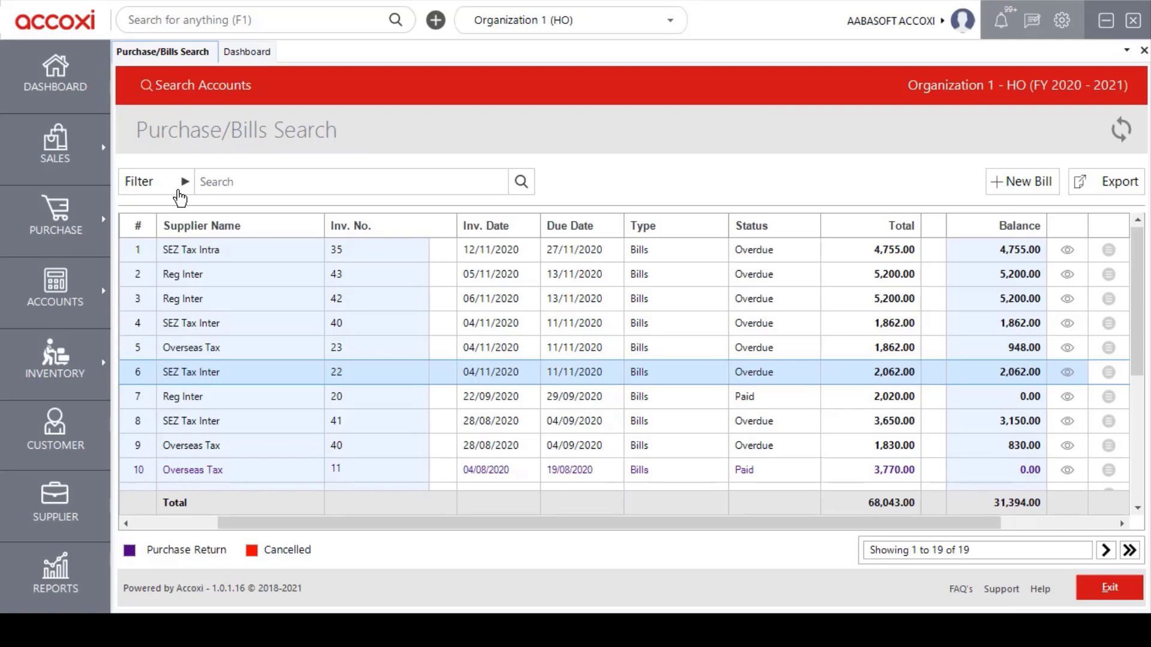
click(179, 191)
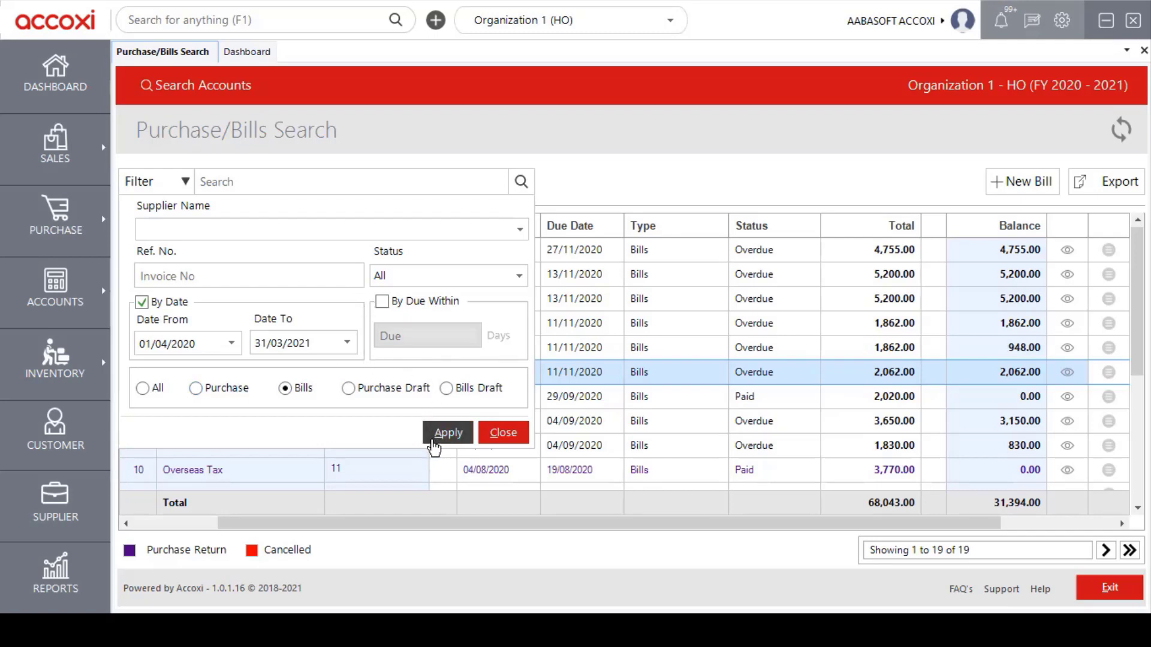
click(163, 192)
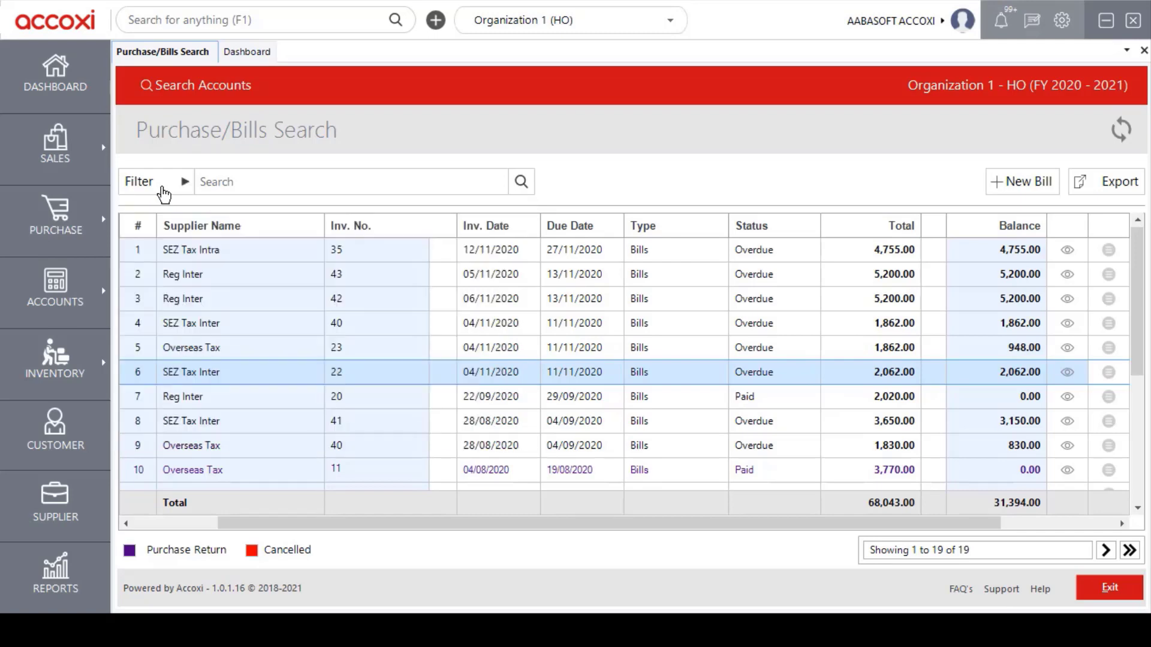
click(307, 187)
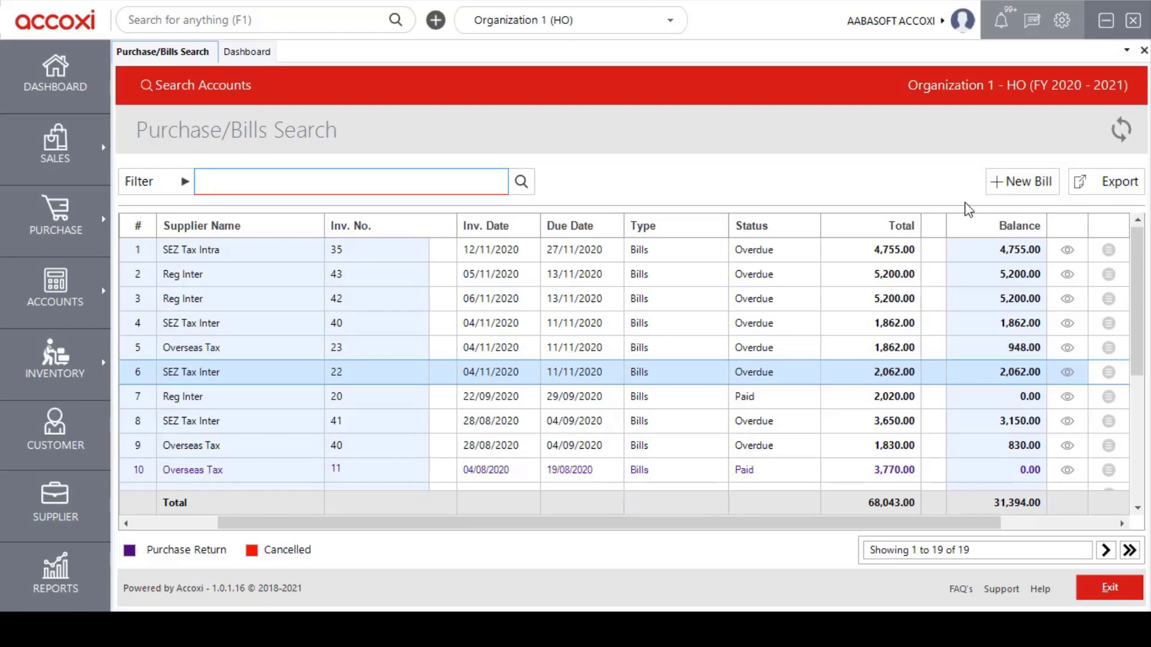
Start a new bill and select Reg Compo Inter as its supplier
click(1024, 201)
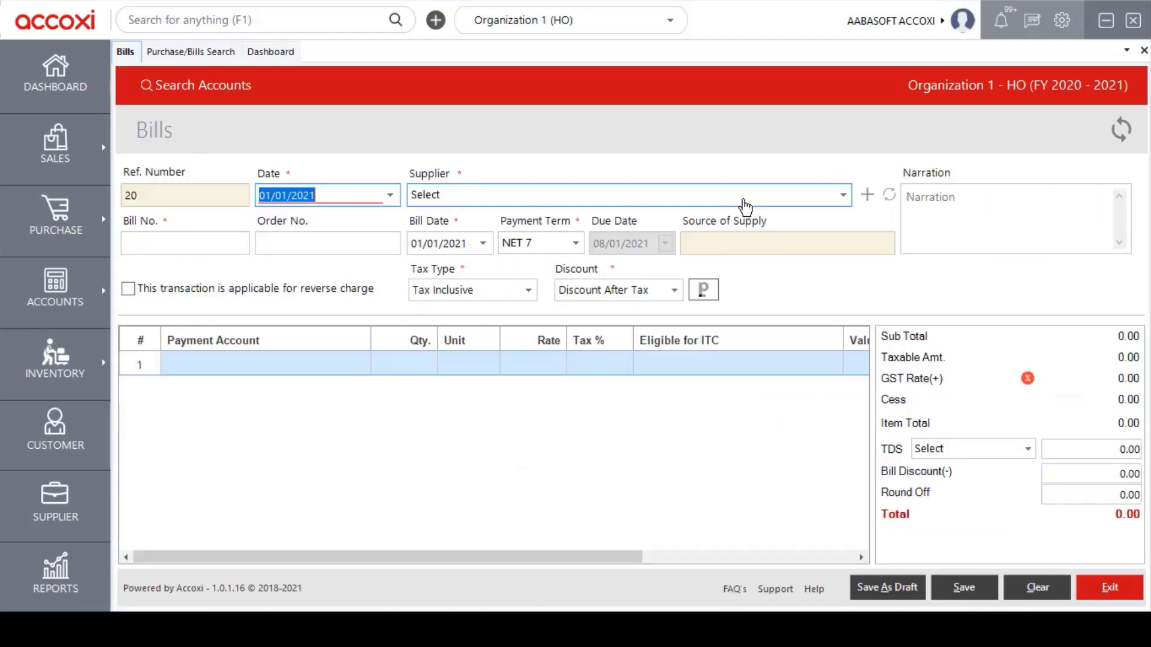
click(533, 146)
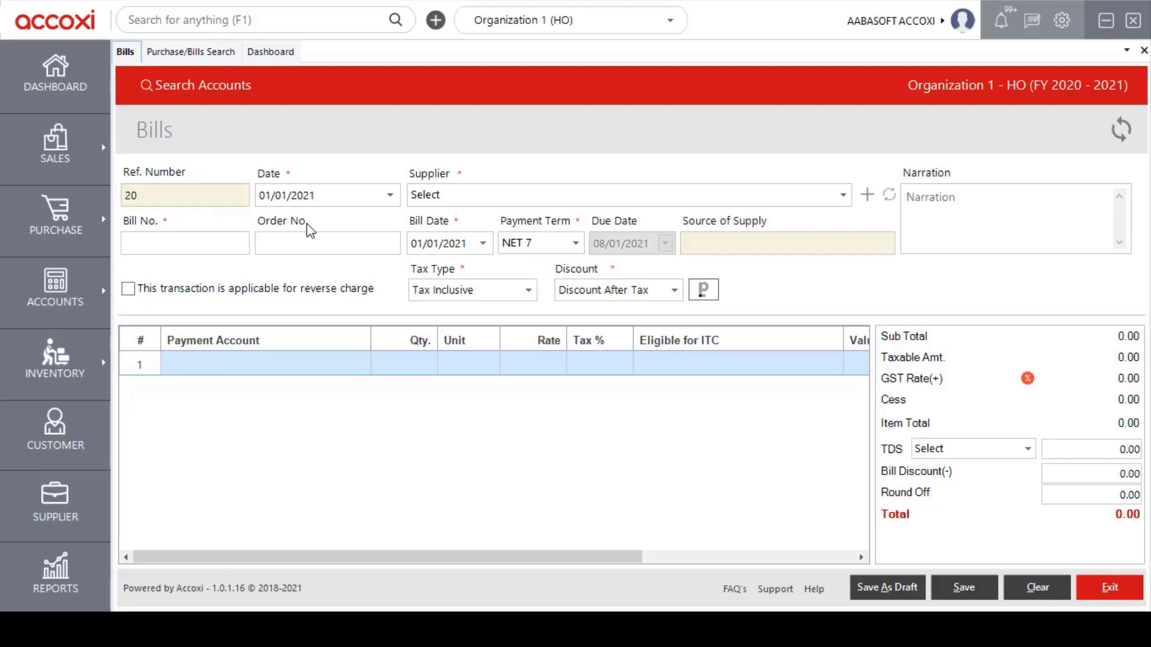
click(395, 199)
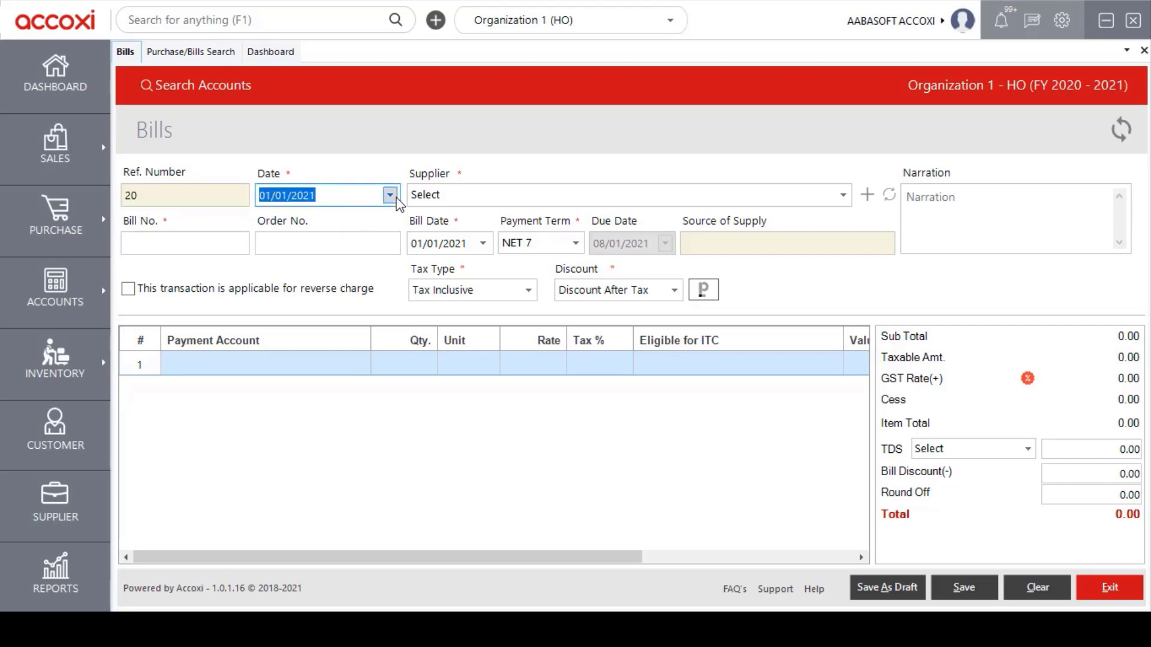
click(391, 196)
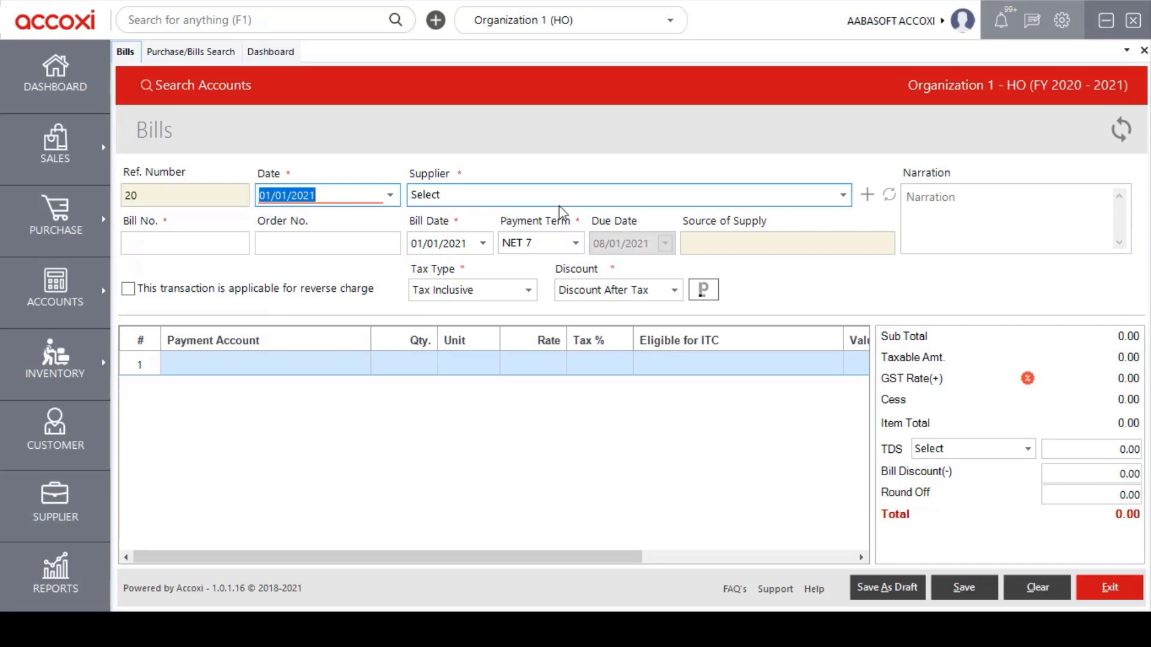
click(841, 201)
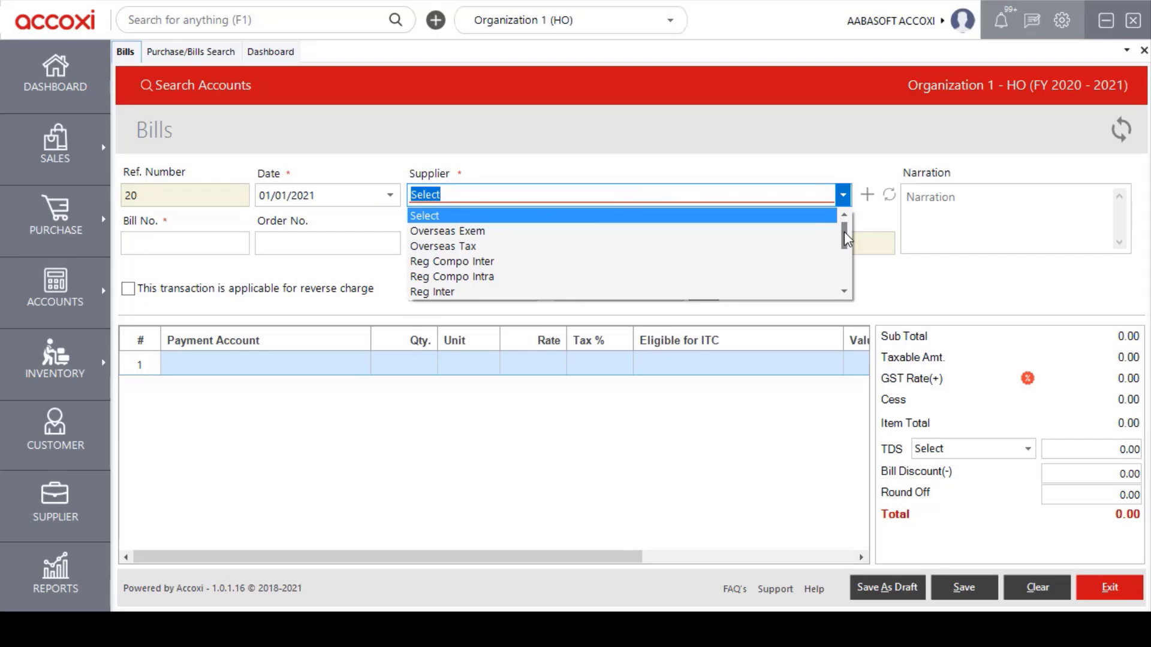
drag(844, 231, 844, 239)
click(648, 234)
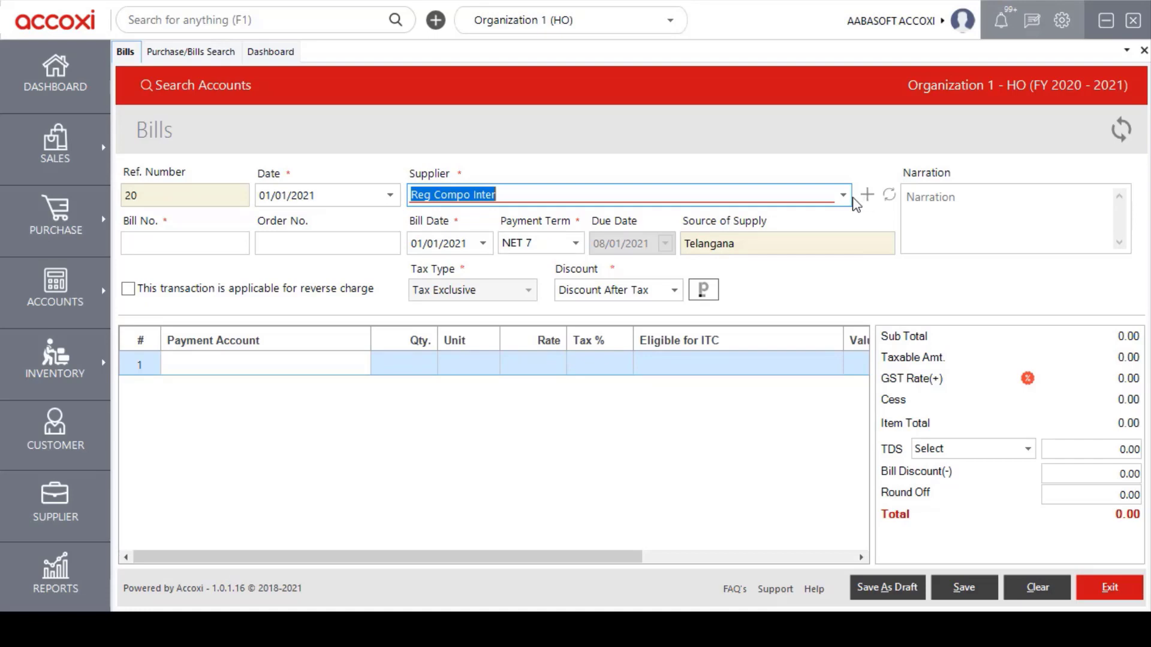
Set the bill number to 55 and mark the transaction as applicable for reverse charge
click(954, 209)
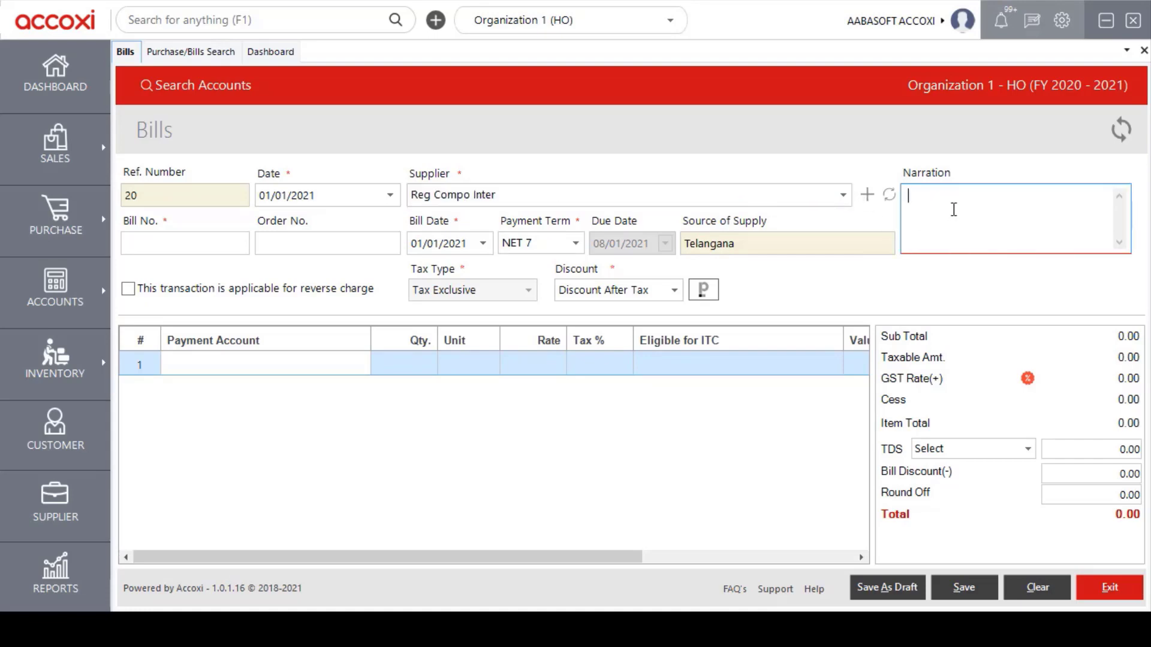
click(169, 246)
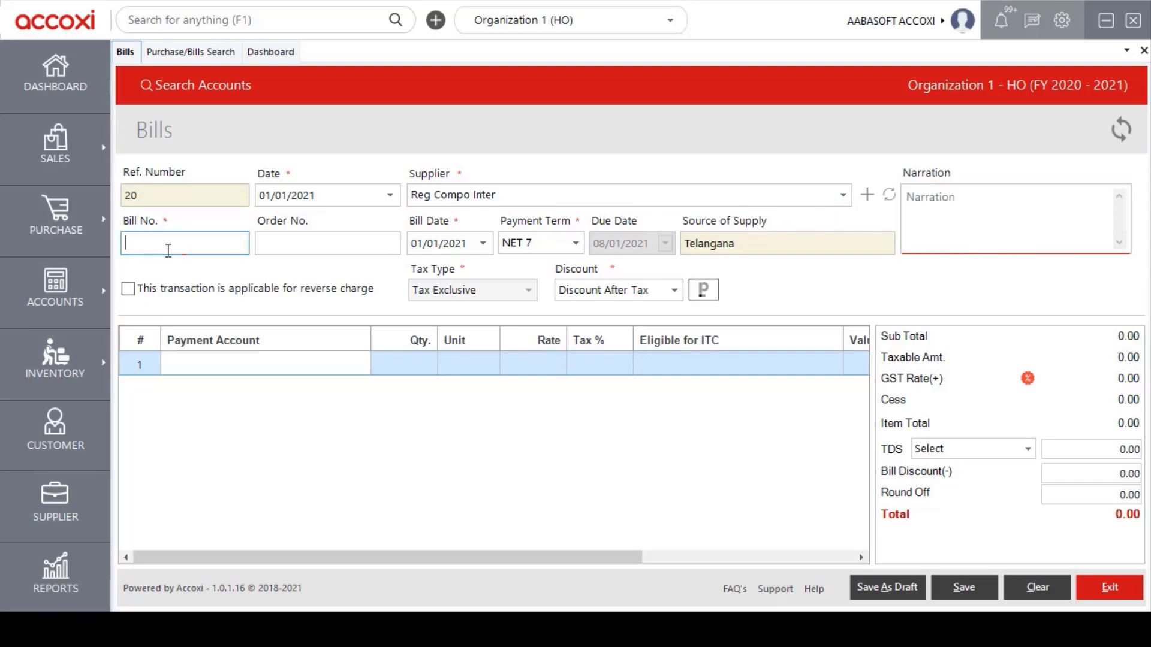
text(55)
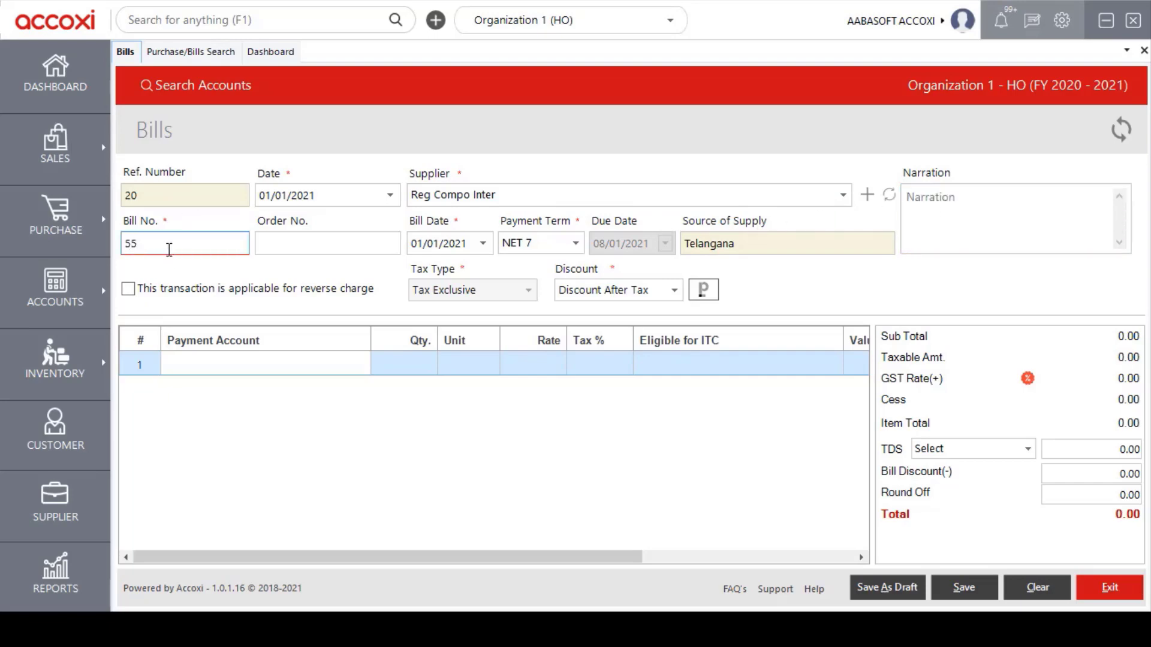
click(288, 237)
click(287, 237)
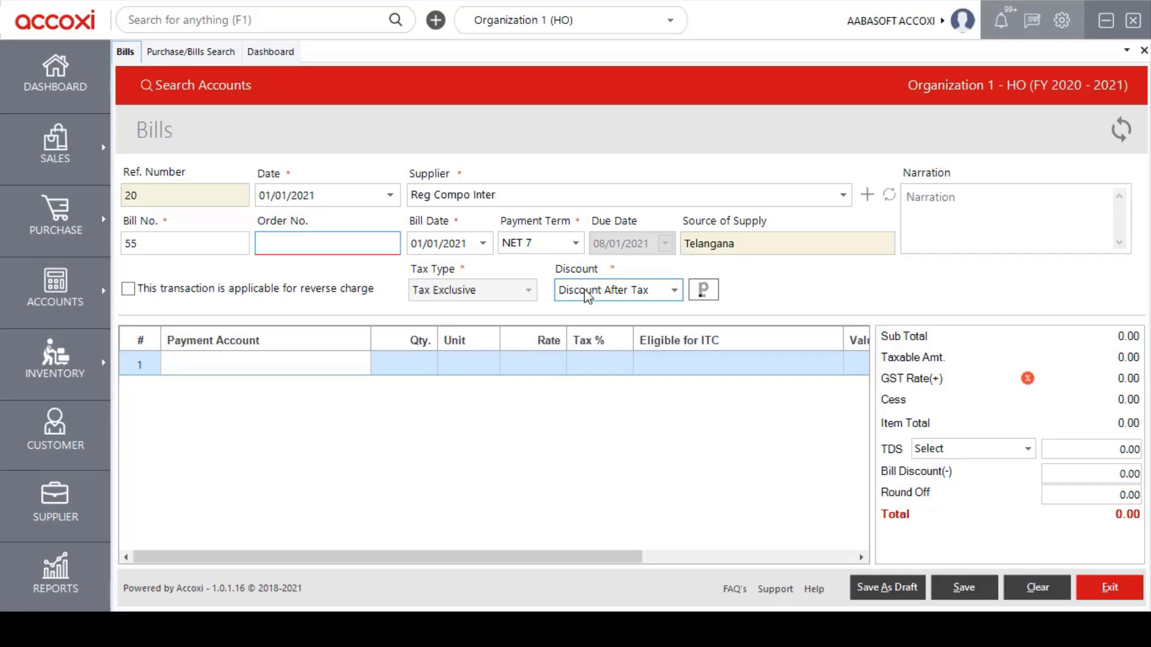
click(674, 293)
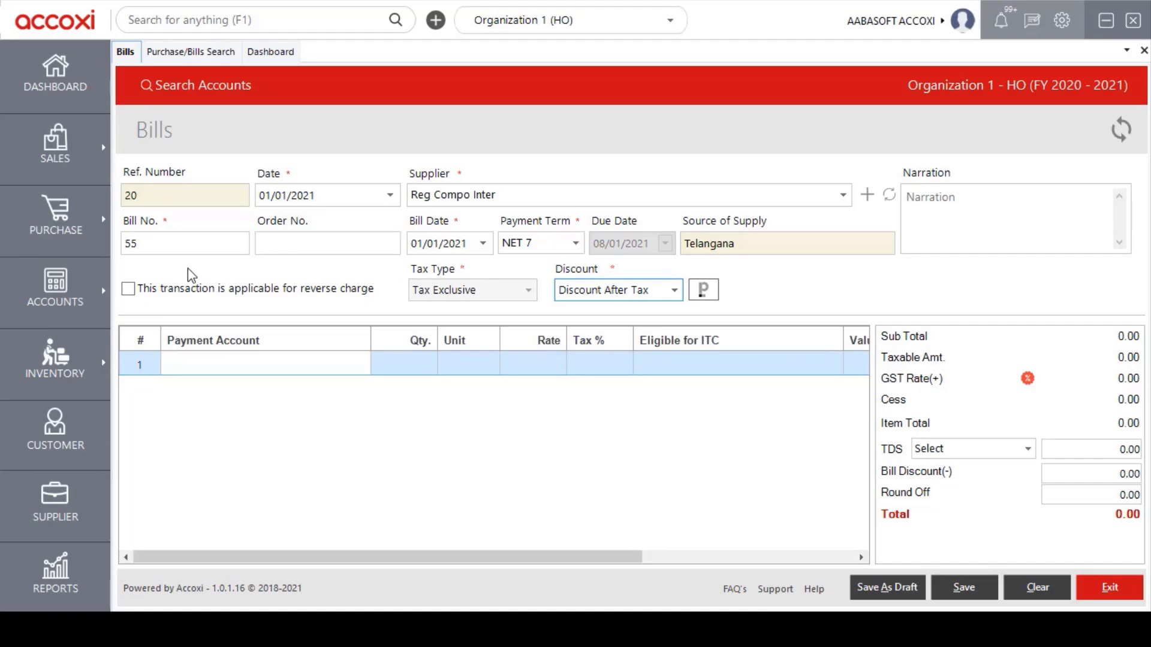
click(128, 290)
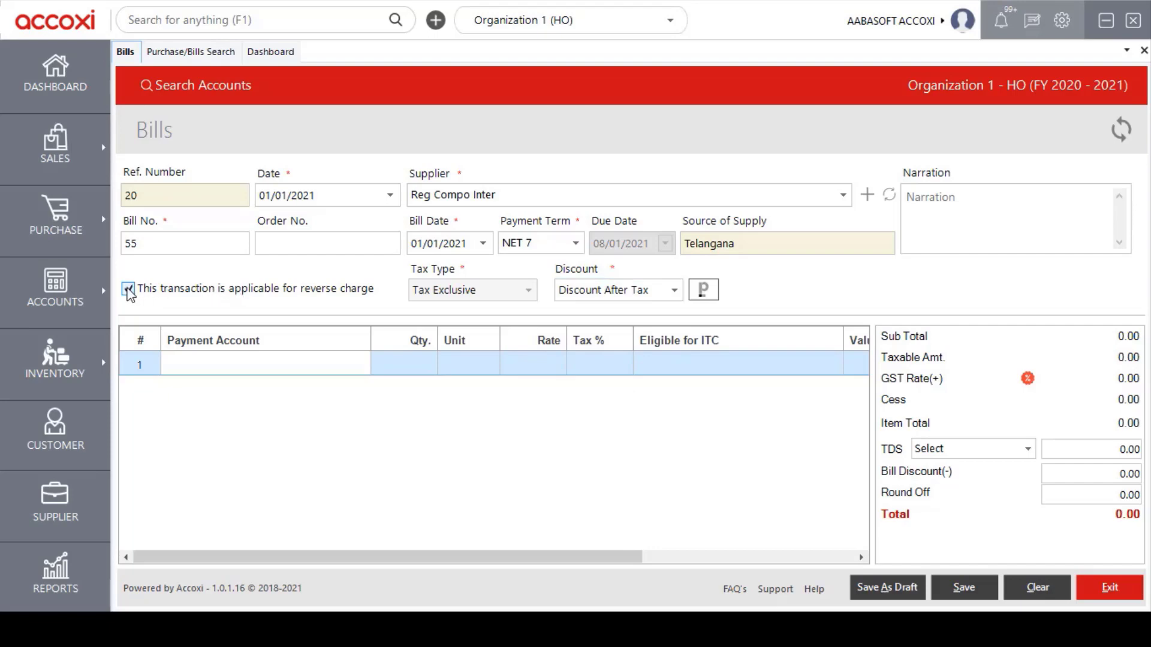
Add a first bill line with the Furniture payment account and a quantity of 2
click(186, 363)
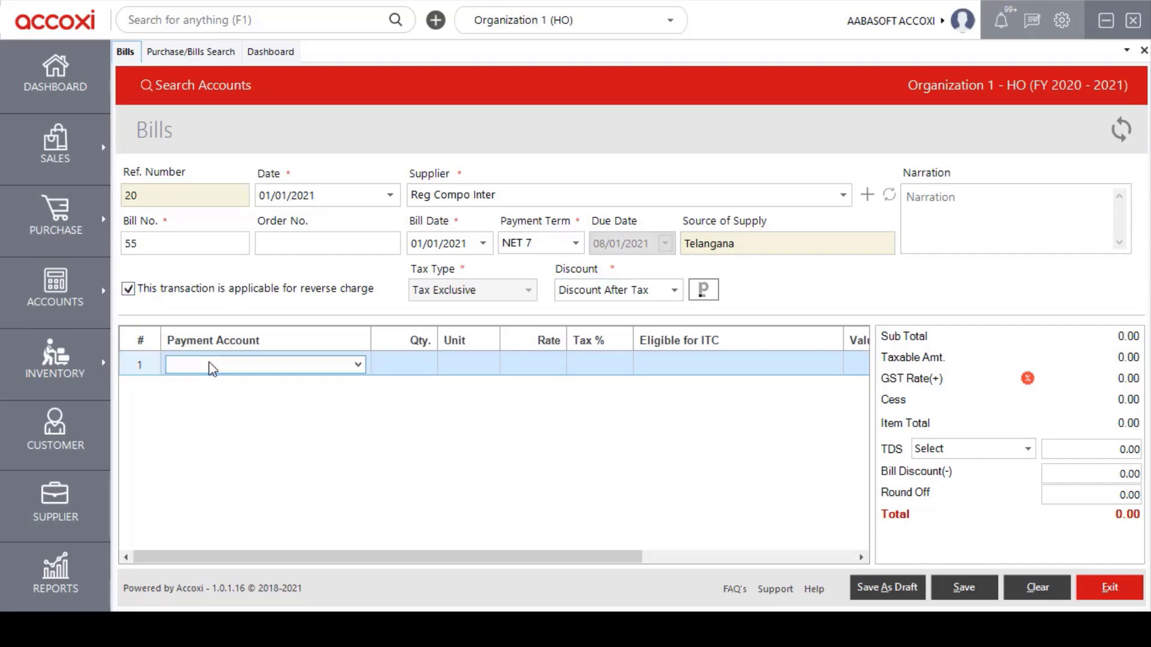
click(360, 366)
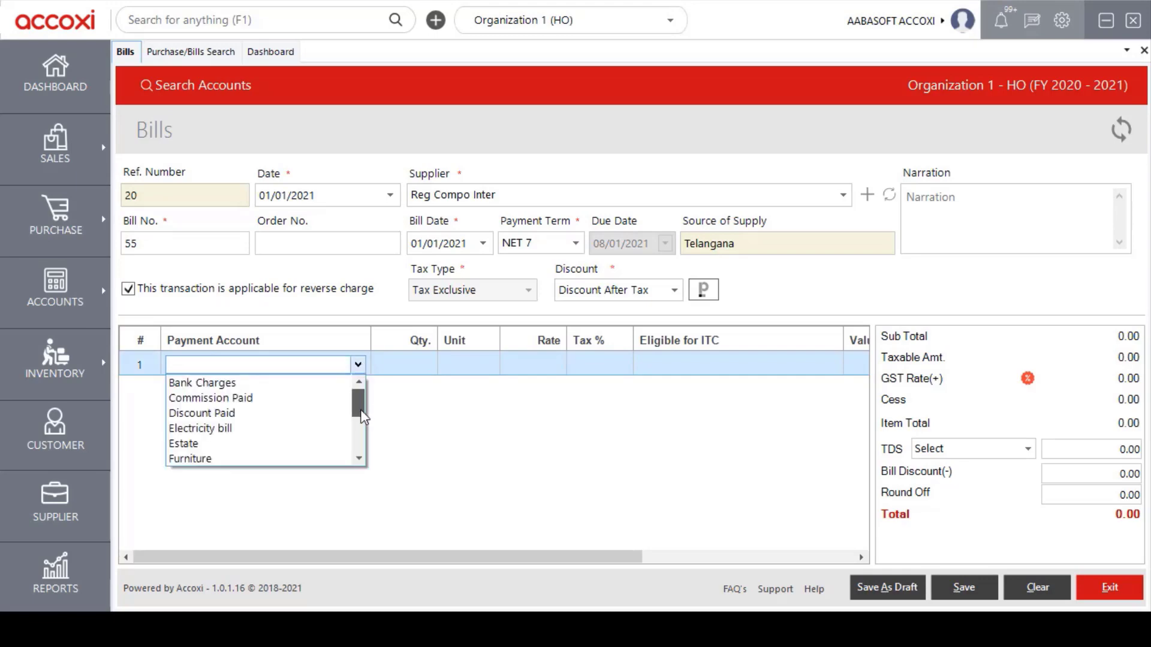
mouse_move(360, 413)
mouse_down()
mouse_move(362, 437)
mouse_move(362, 422)
mouse_up()
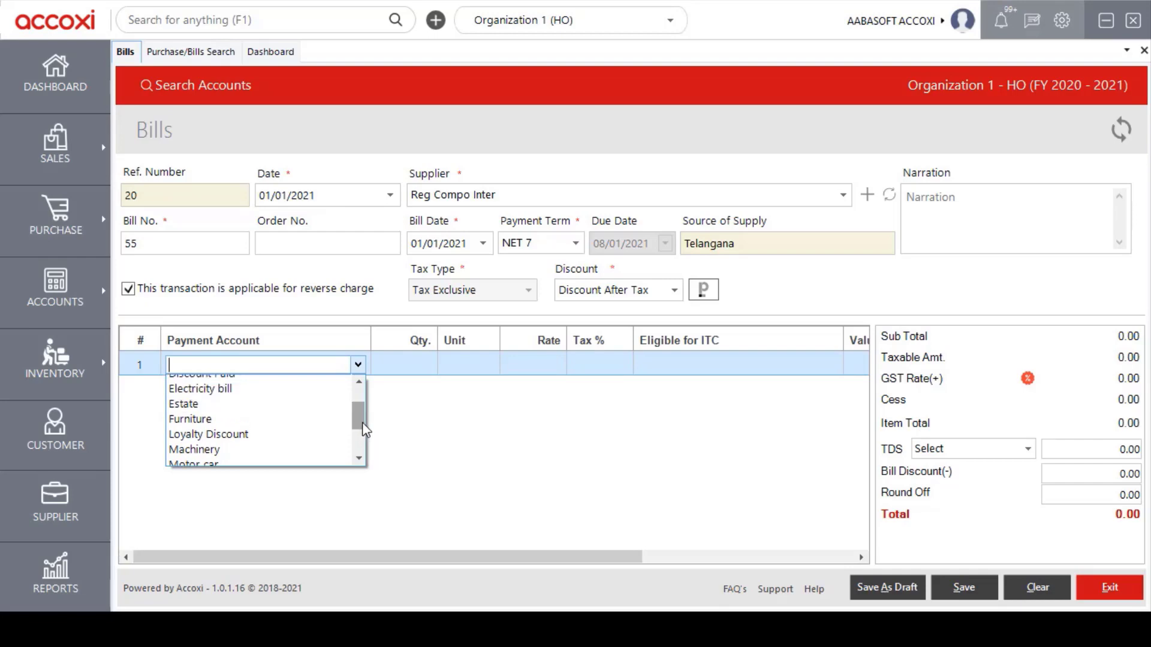
click(290, 419)
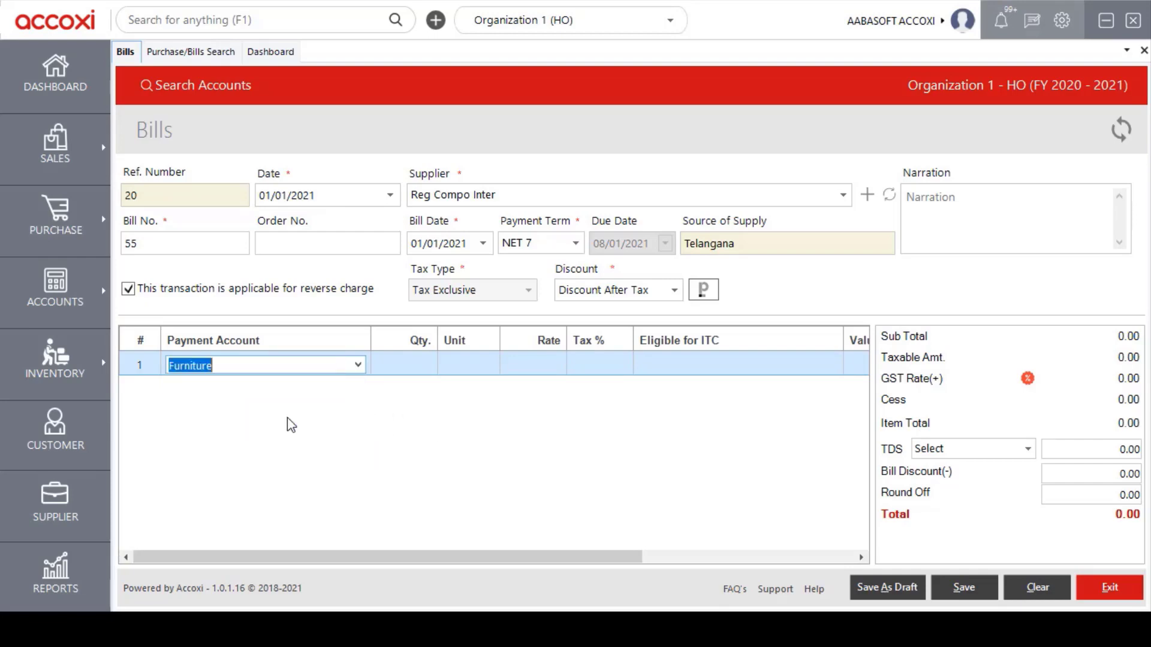
click(393, 369)
double_click(414, 370)
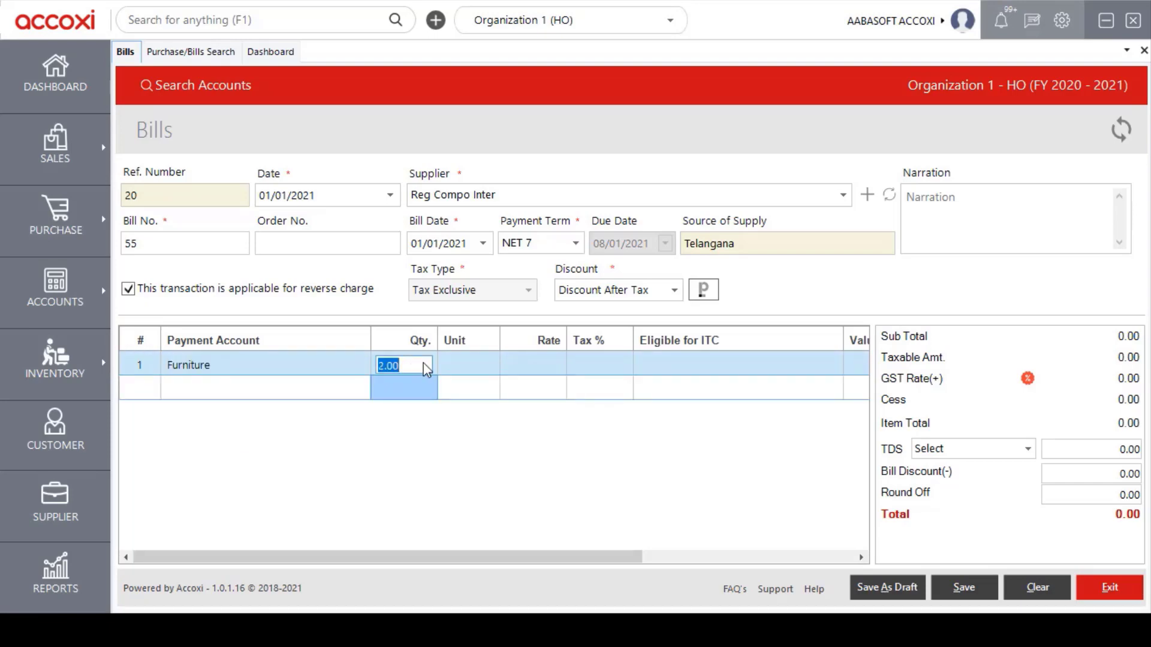
key(Tab)
Set the Furniture line's unit to BALE and its rate to 5000
click(487, 365)
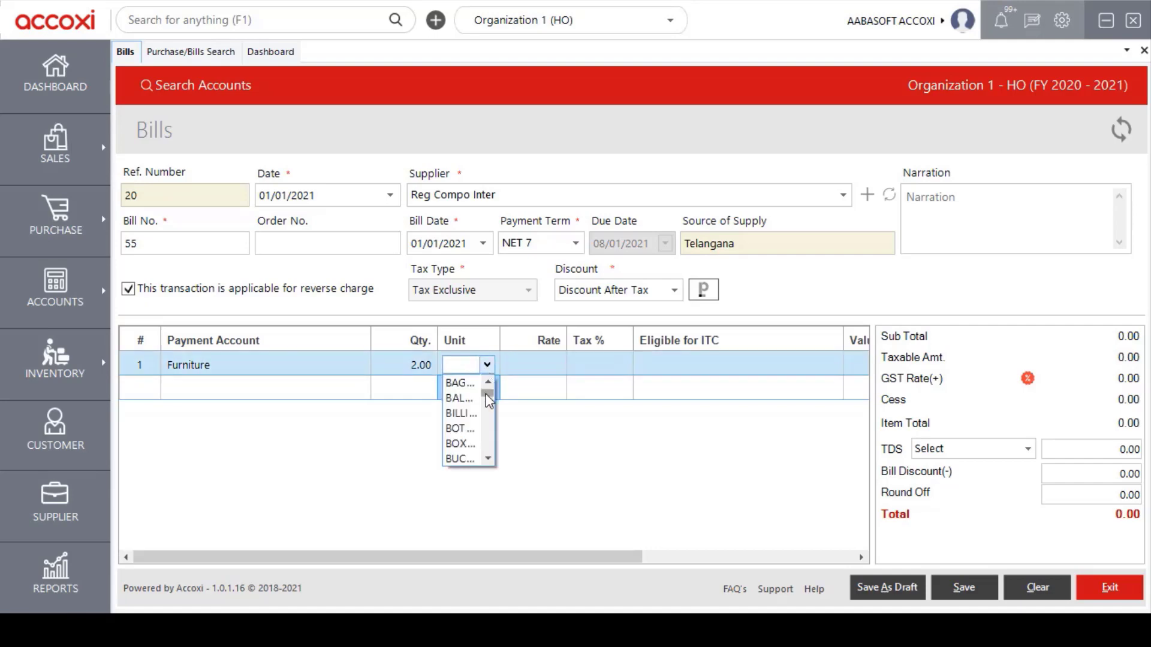
click(468, 398)
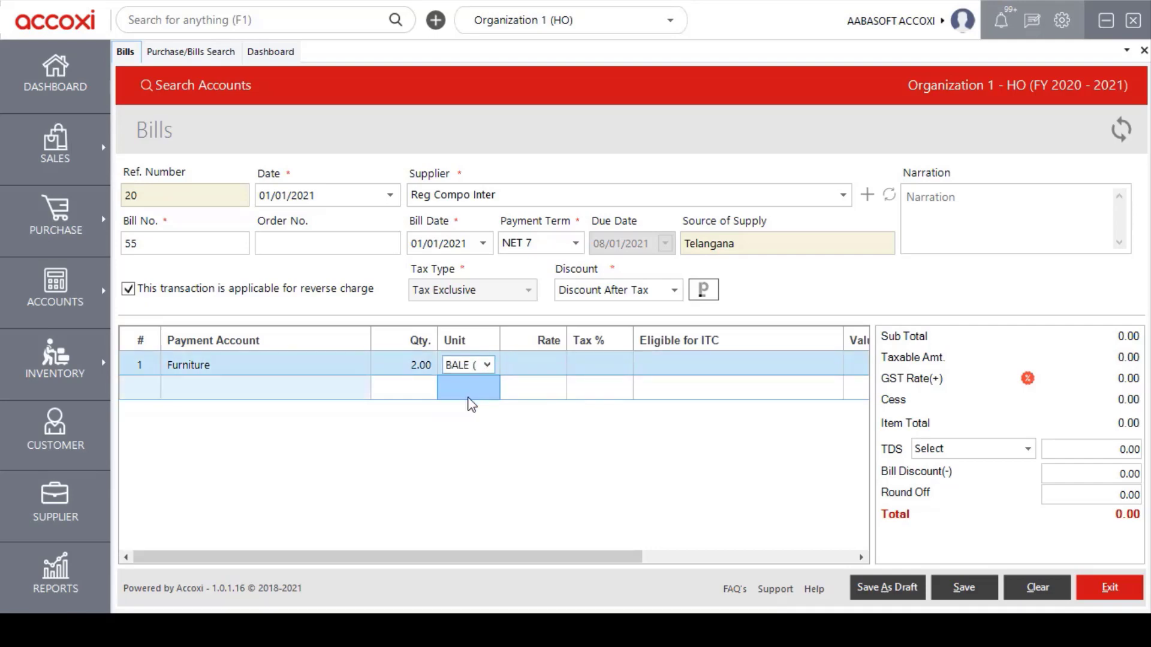
key(Tab)
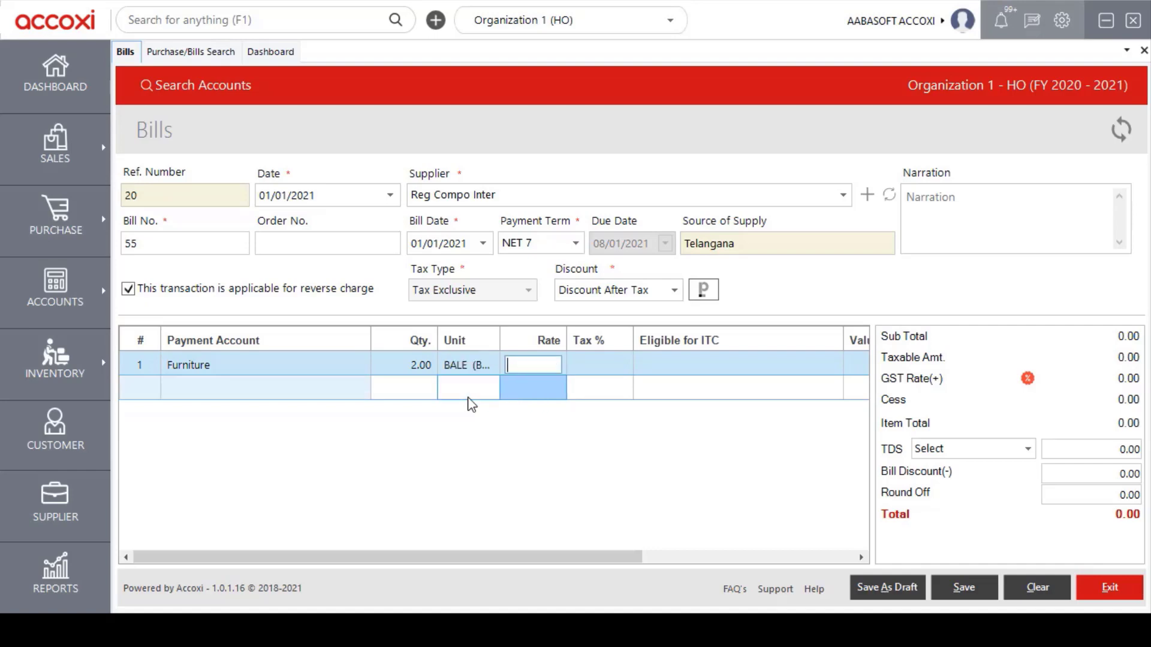
text(5000)
key(Tab)
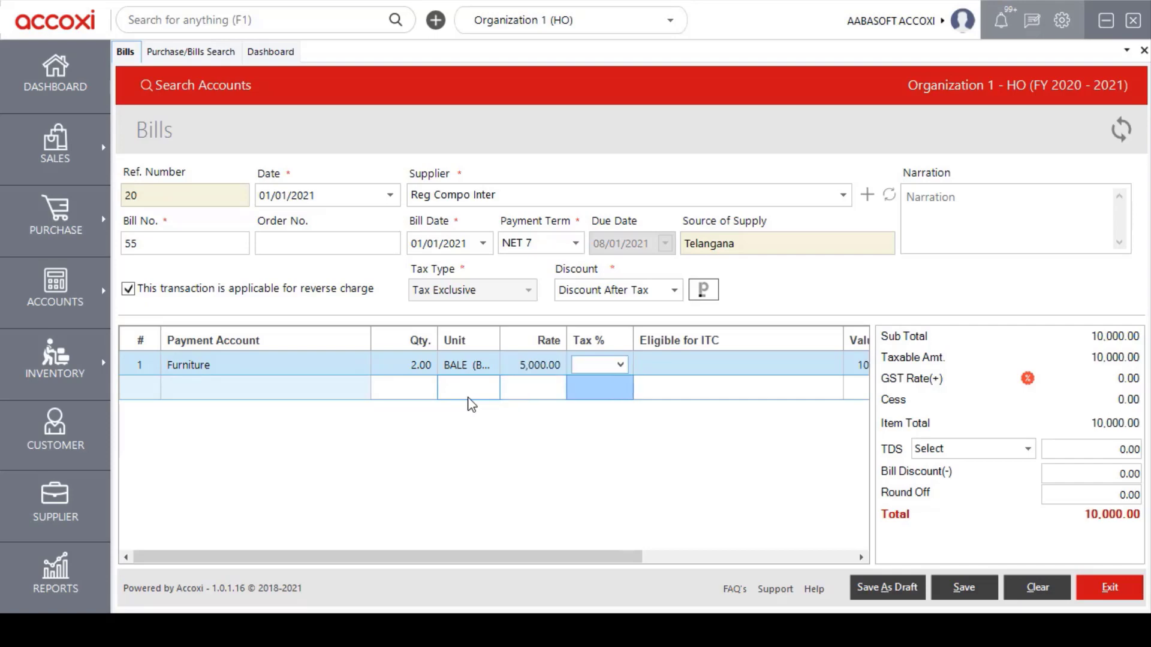
Apply 5% tax to the Furniture line and save the bill
click(621, 363)
click(584, 413)
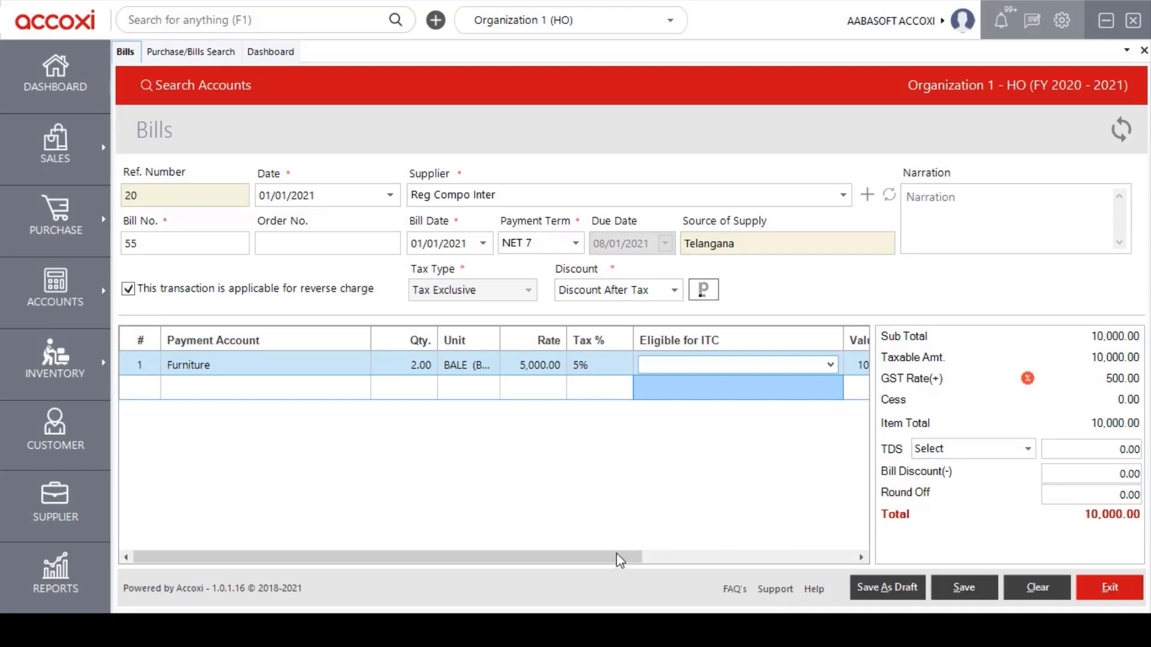
drag(577, 561, 790, 568)
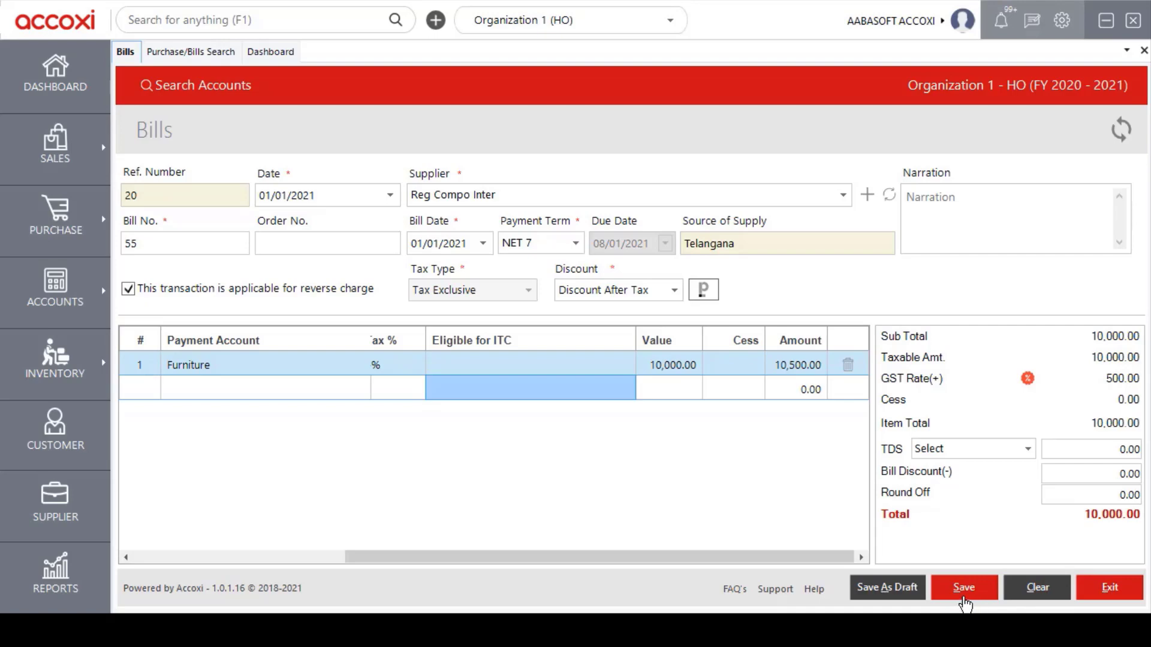
click(962, 598)
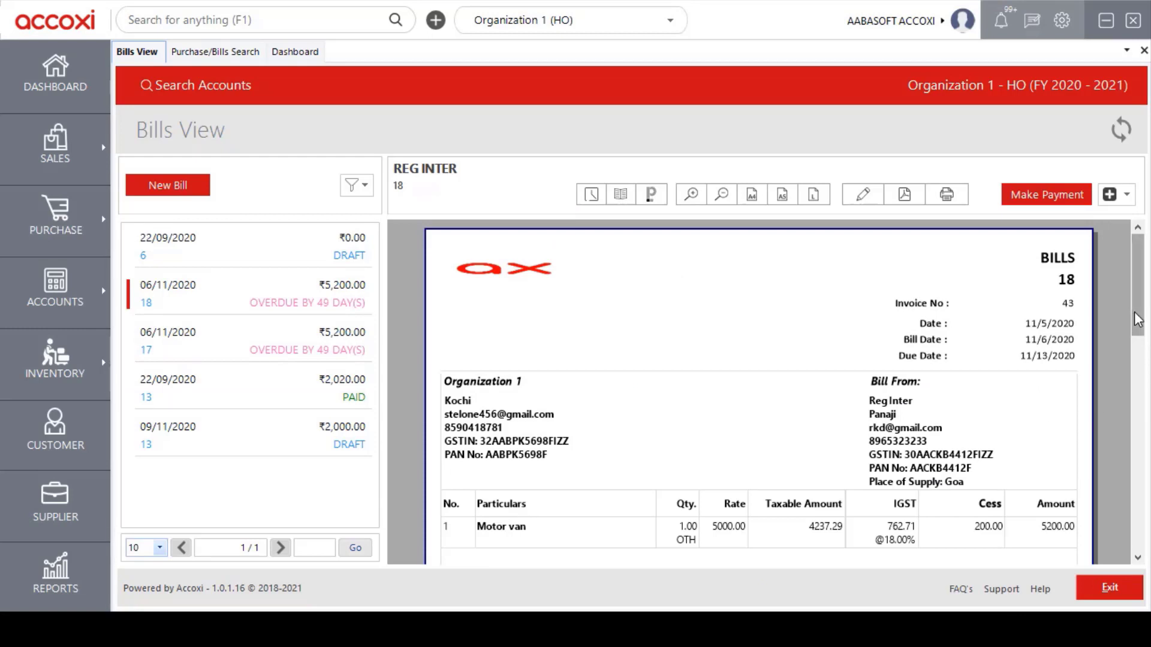
Look over the open bill and check the status options available for filtering the bills list
drag(1137, 322, 1109, 303)
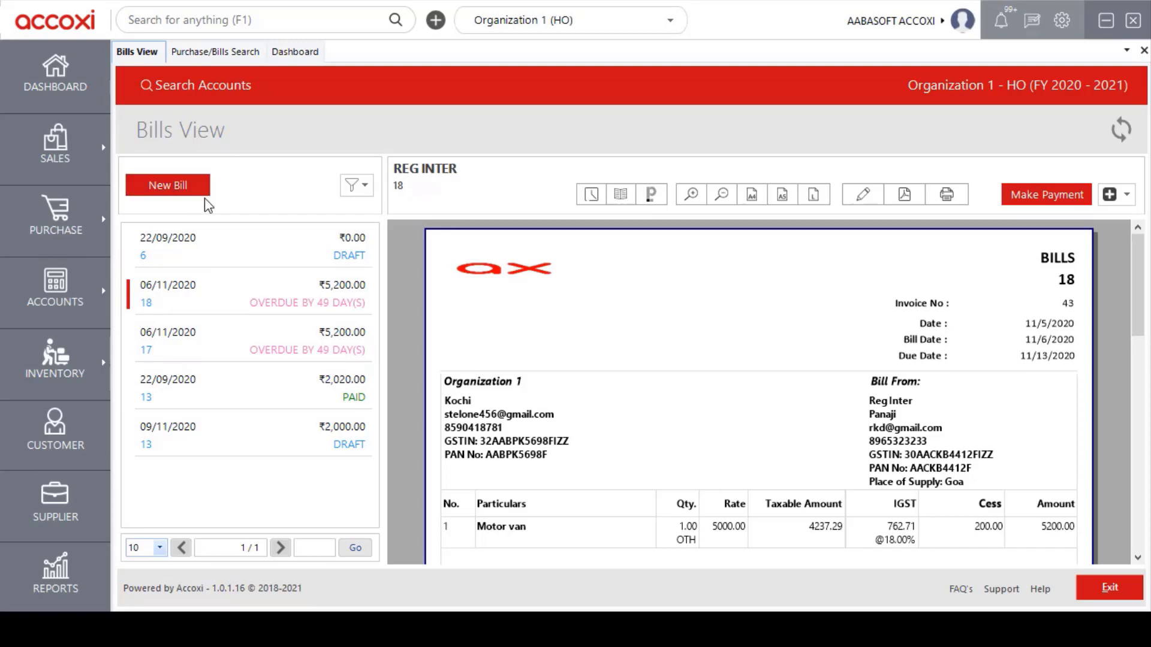
click(365, 187)
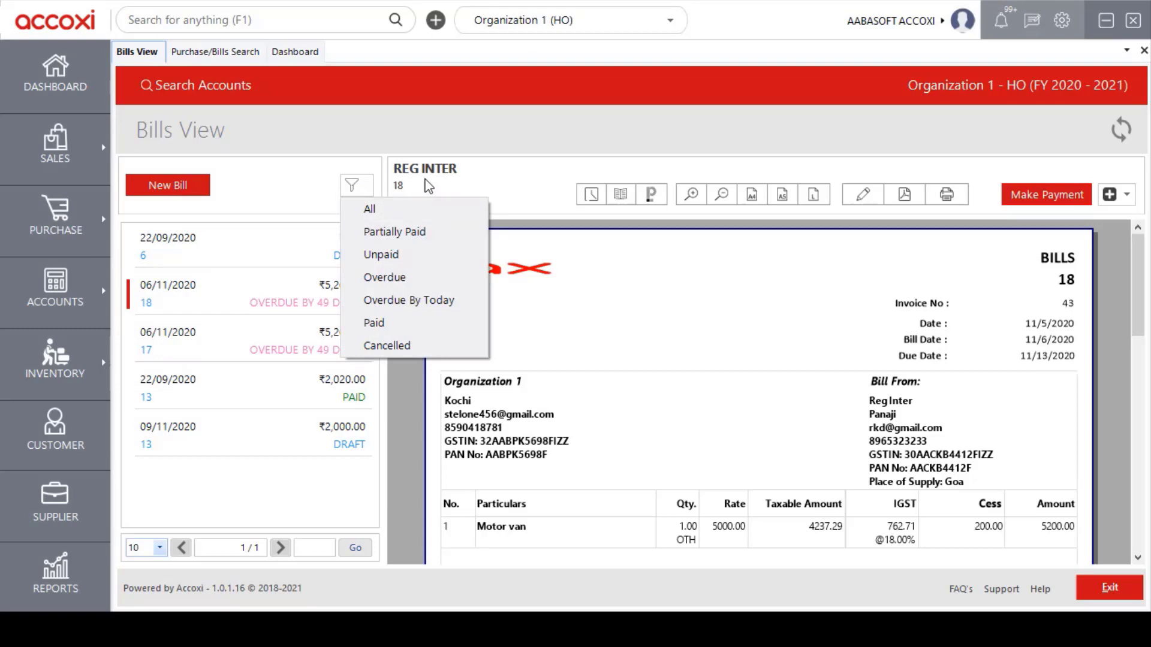
click(316, 192)
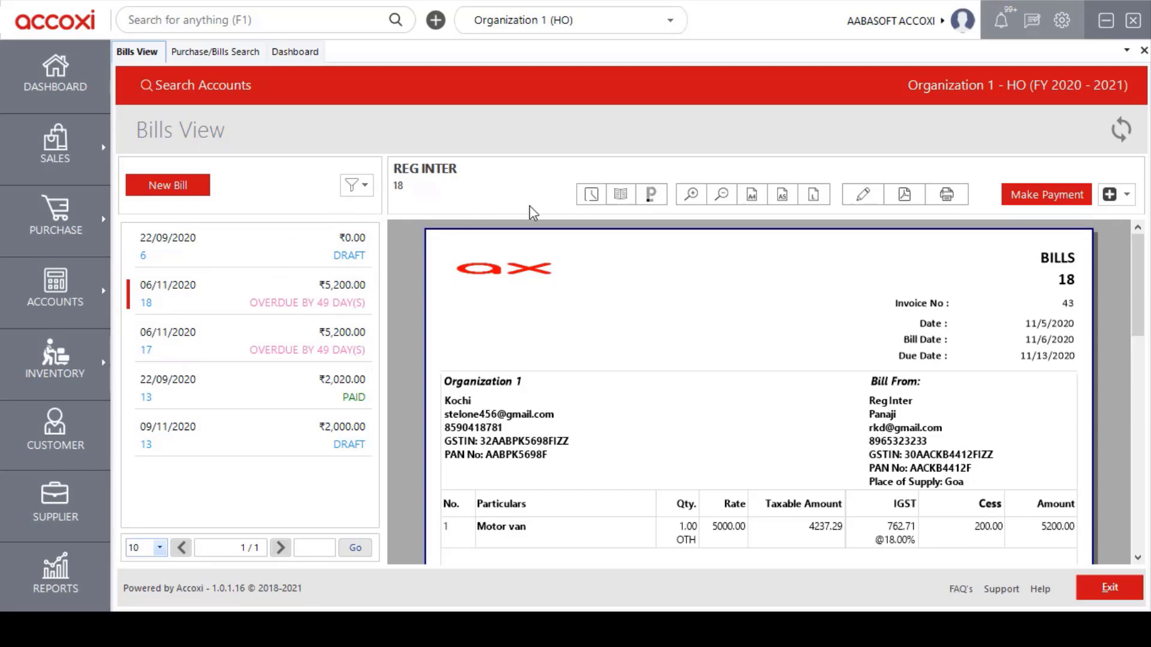
Review the open bill's comments and history, payments and applied debits, and view its journal entries
click(591, 202)
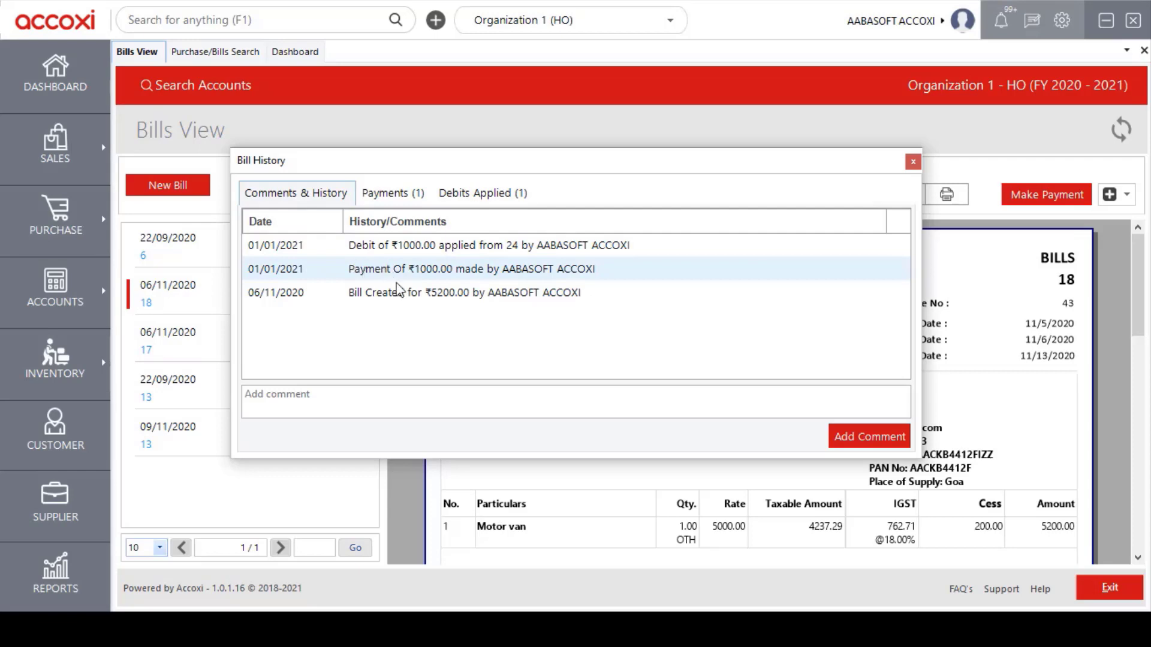
click(347, 397)
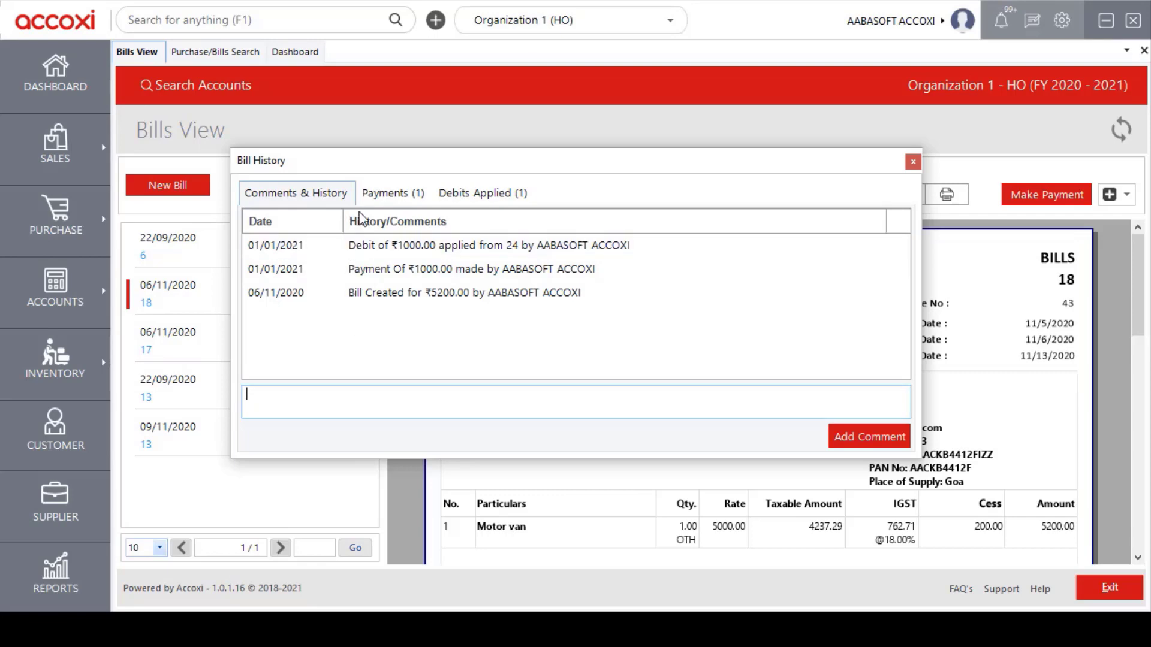
click(385, 198)
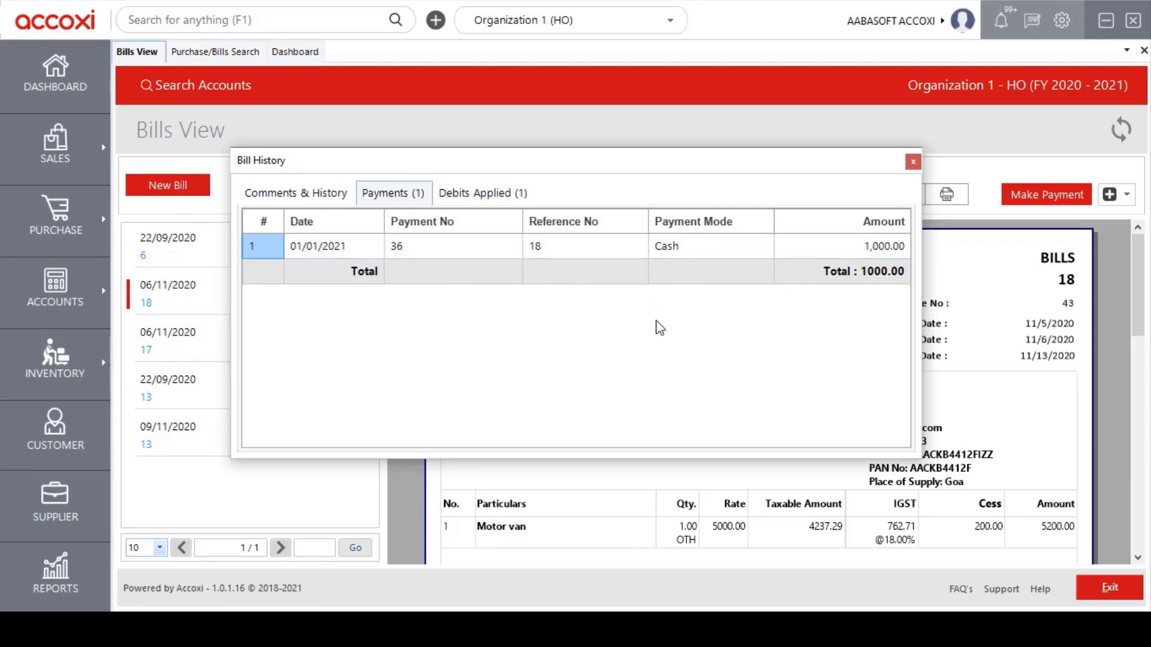
click(480, 198)
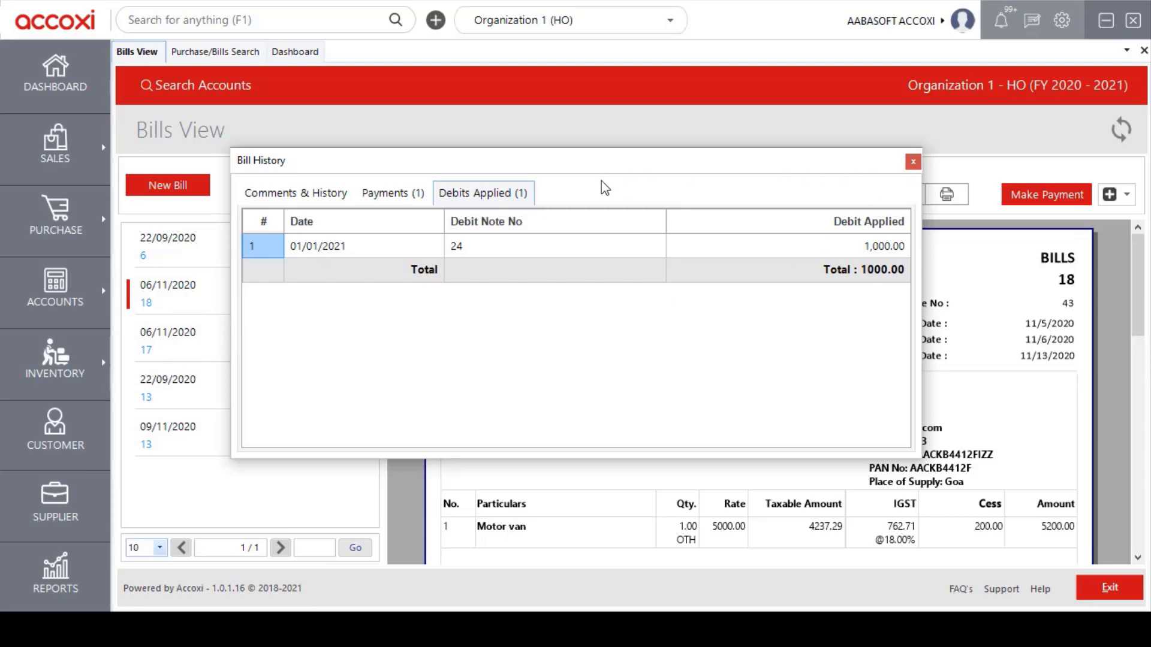
click(913, 162)
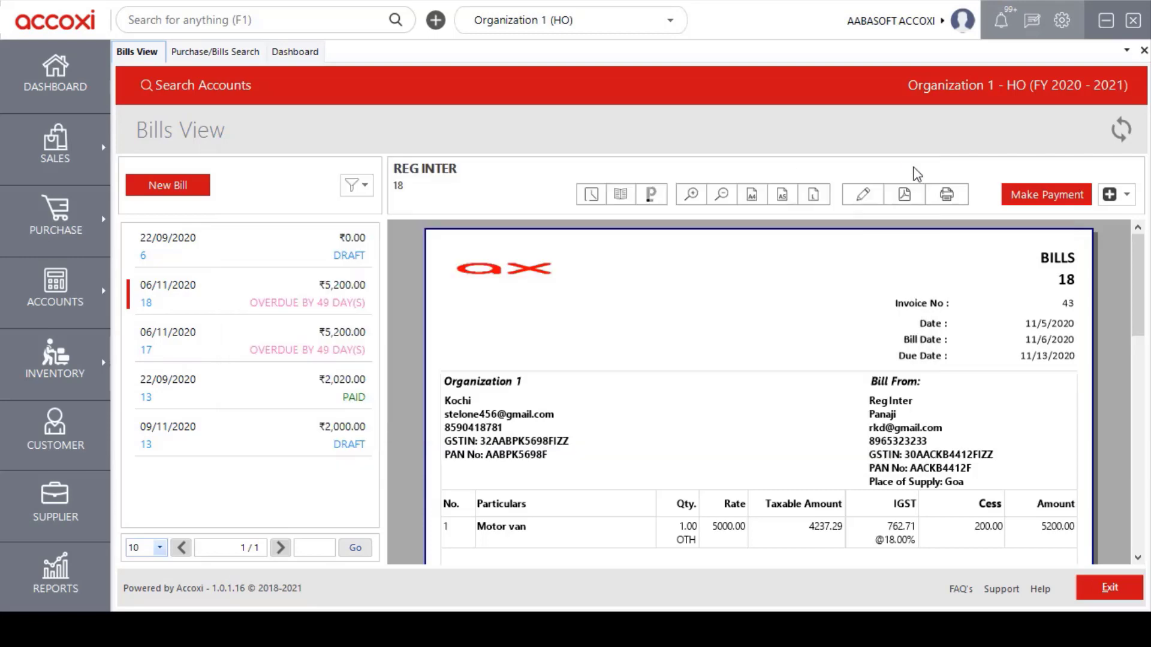
click(620, 208)
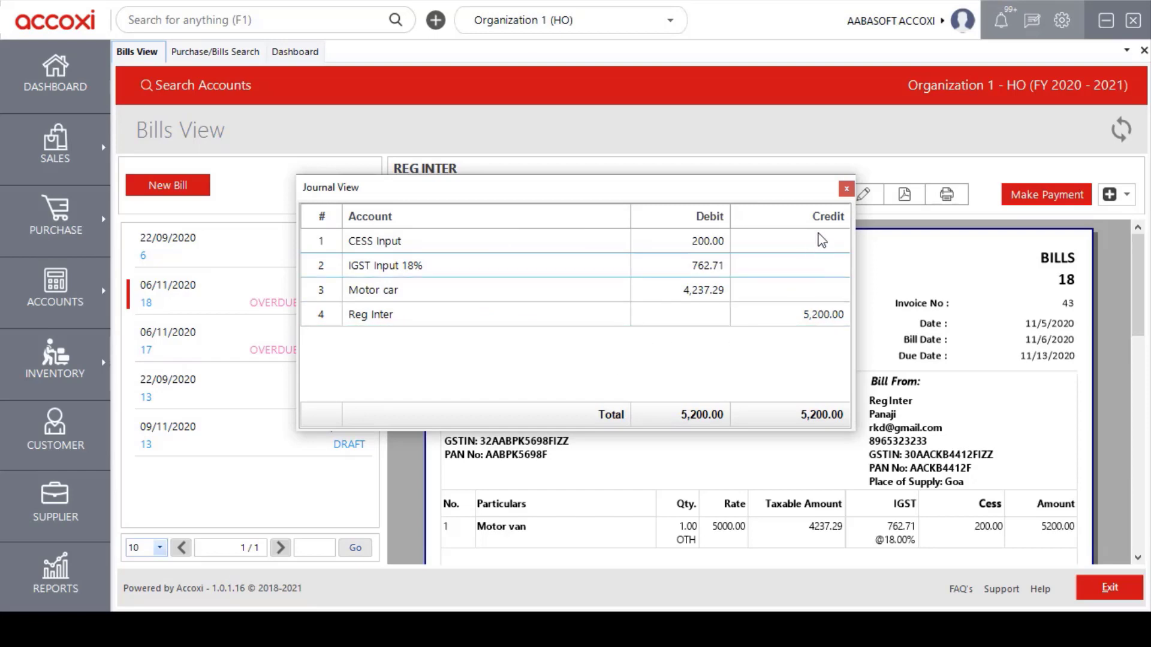
click(847, 189)
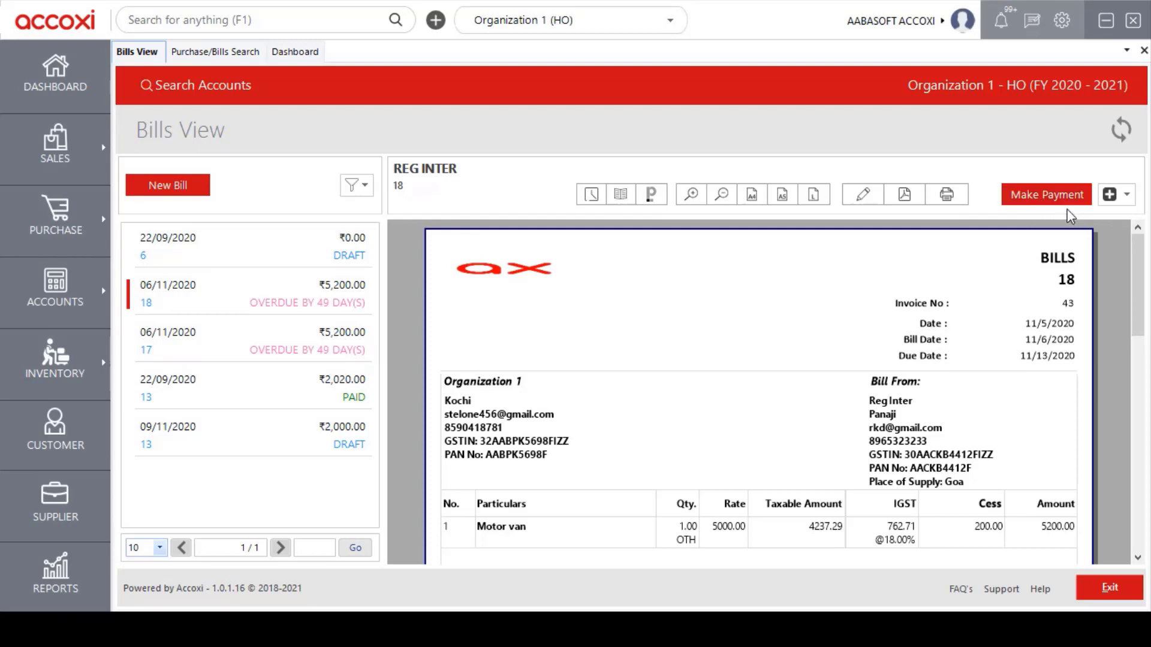
Enter an amount of 2,000 for the listed debit note against the open bill, and close the lookup without updating
click(1122, 202)
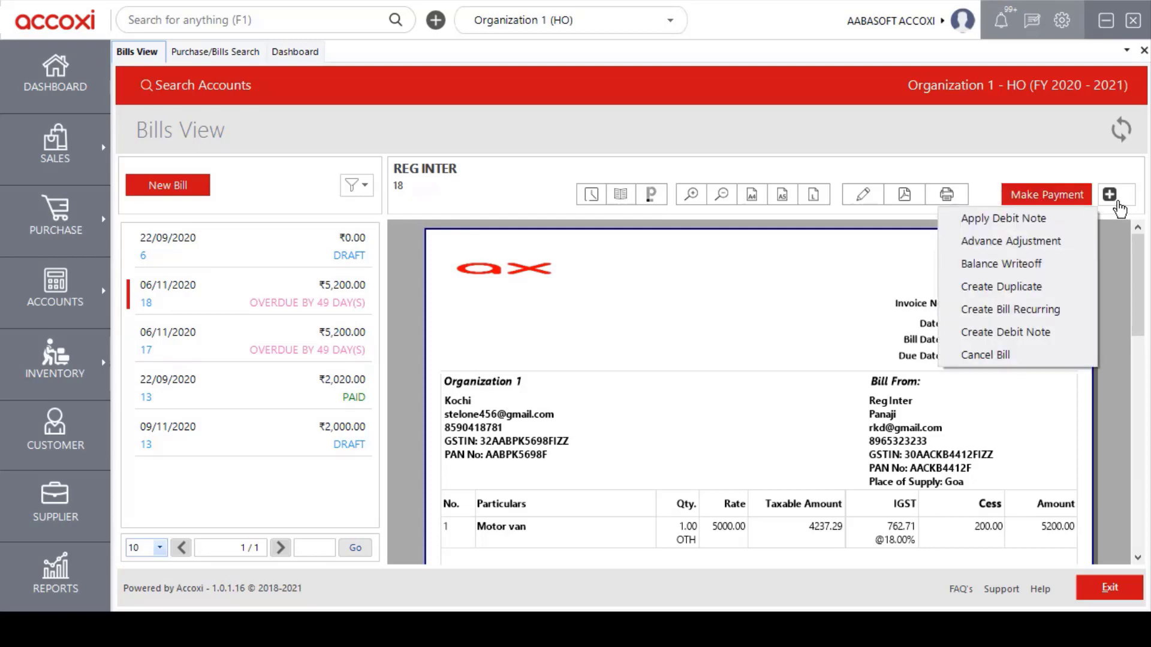
click(1053, 220)
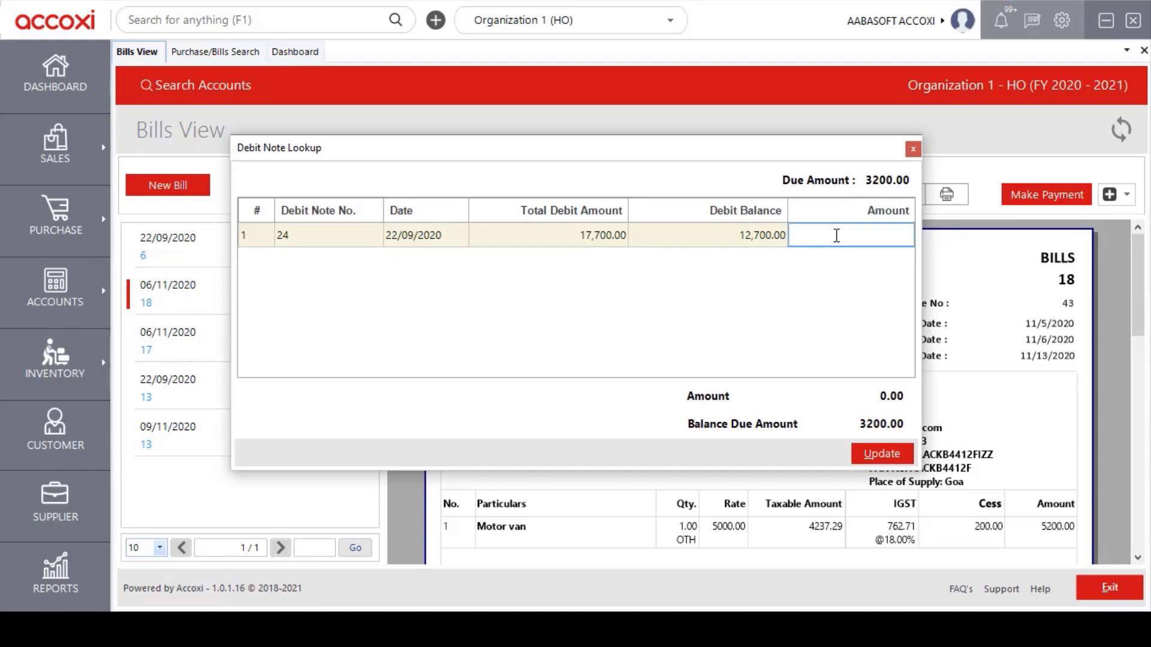
text(2,00000)
key(Return)
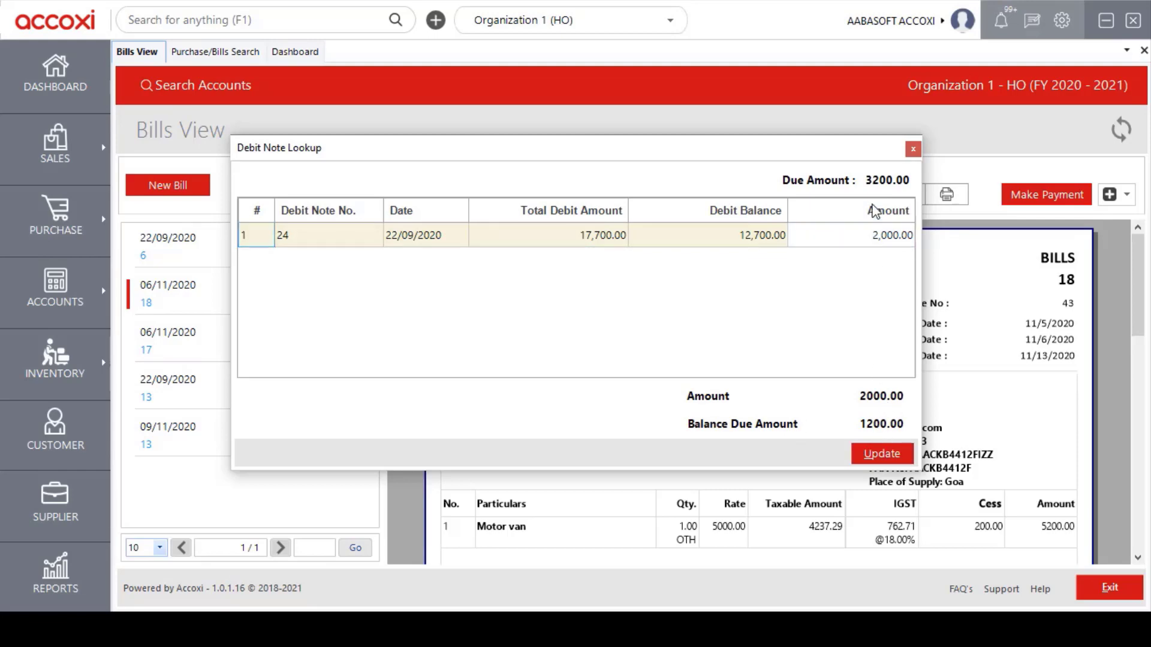
click(913, 149)
Enter an advance adjustment of 5,000 from the listed voucher against the open bill, and close without confirming it
click(1132, 200)
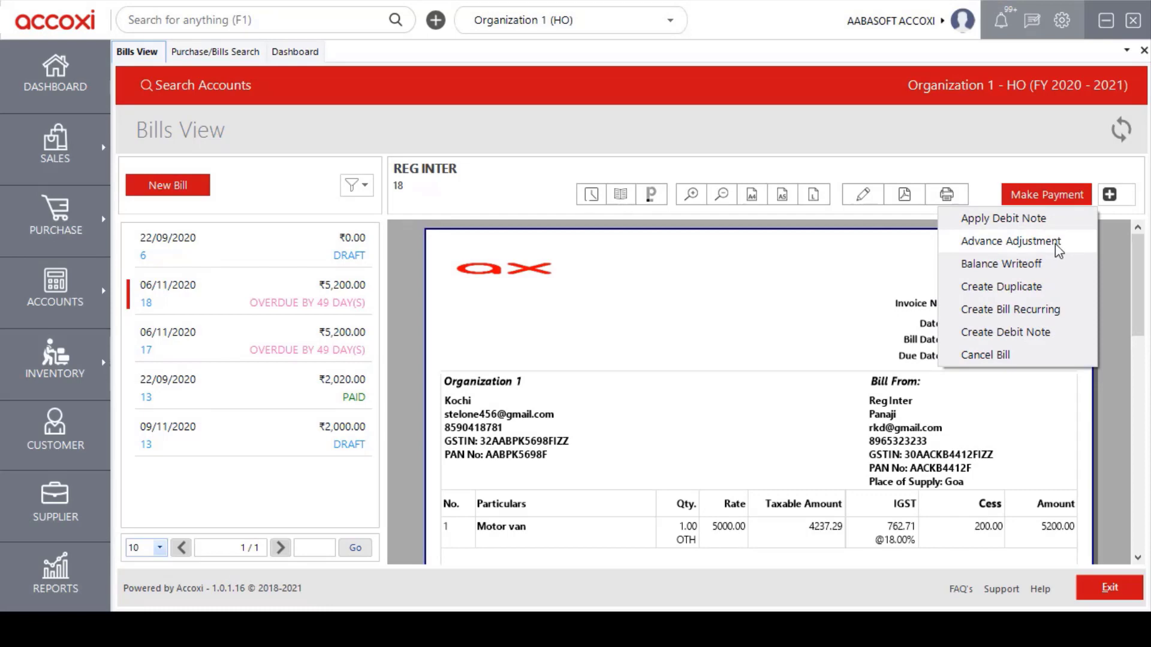
click(1055, 243)
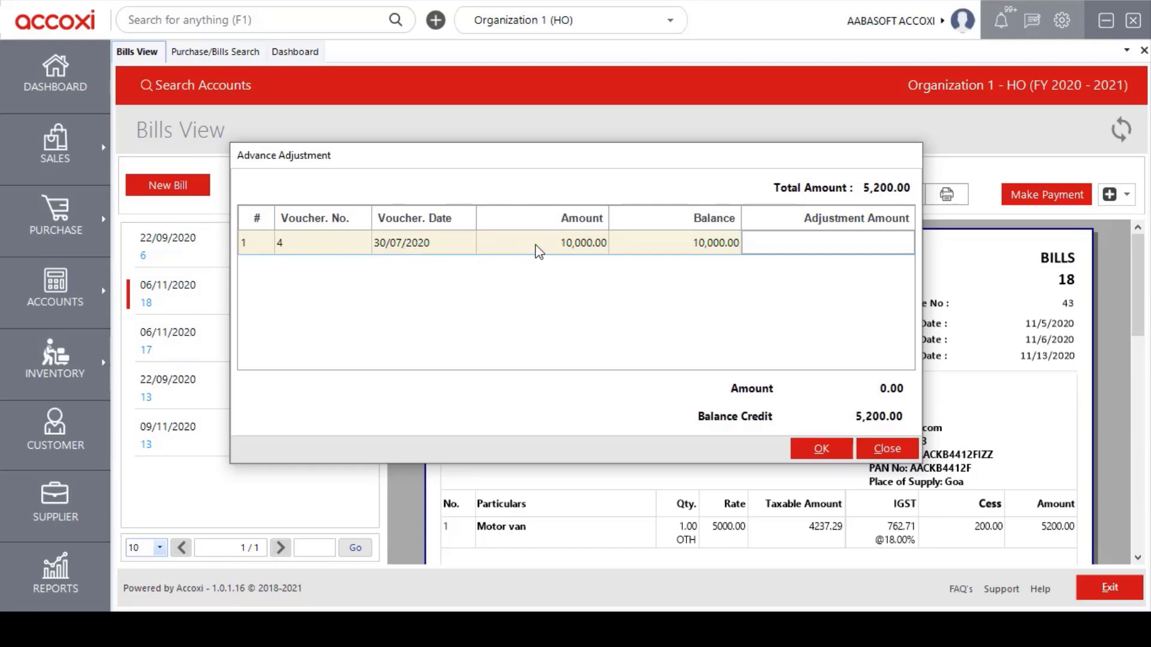
click(815, 242)
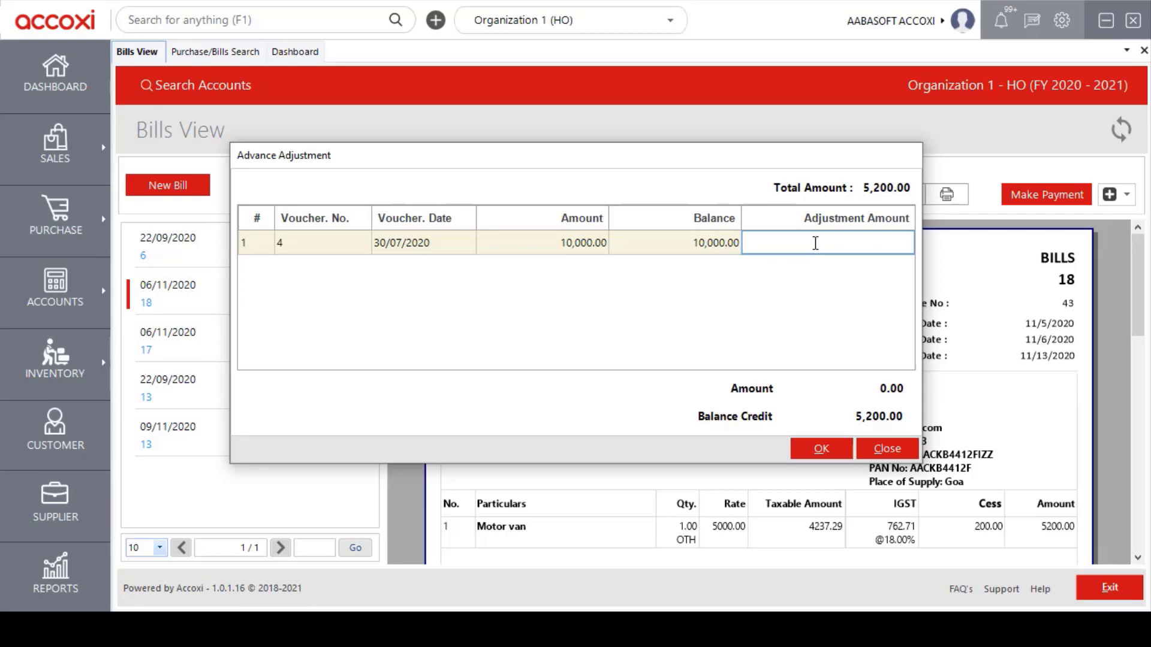
text(5,000)
key(Return)
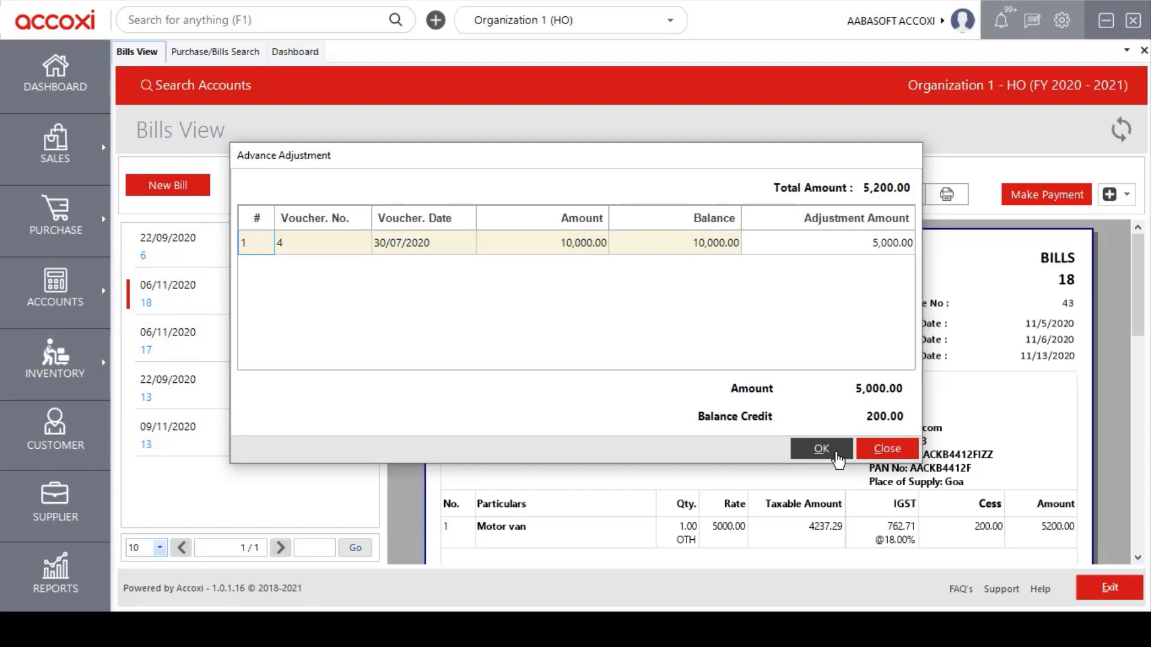
click(876, 450)
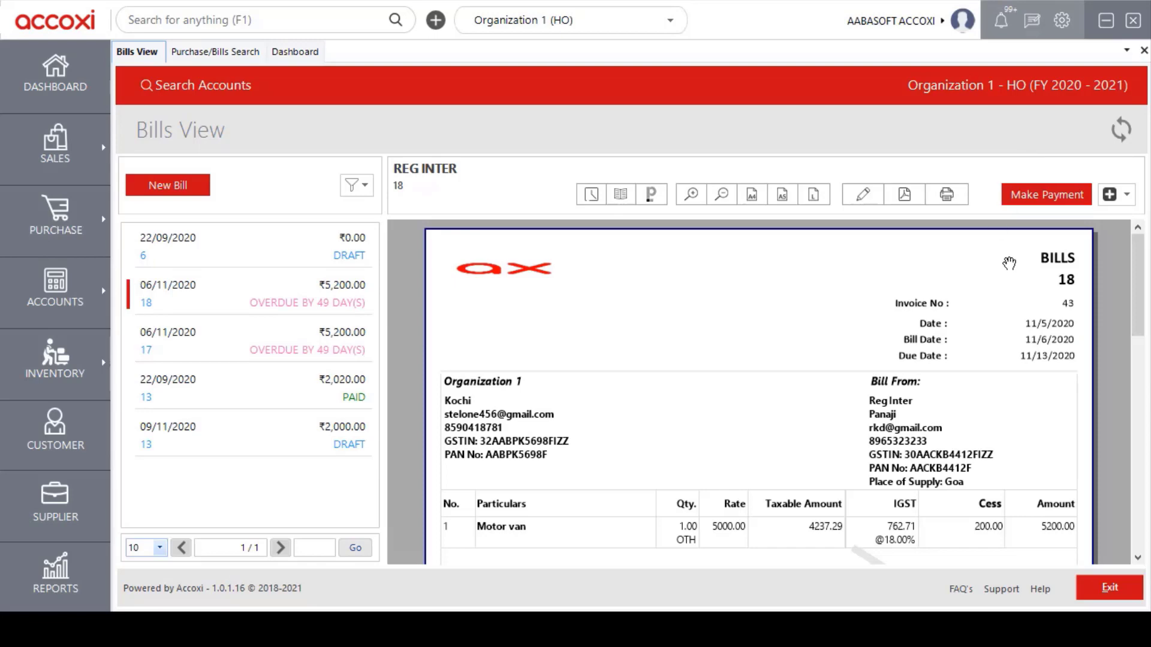
Open the Balance Writeoff form for the bill and examine its reference number, date and account choices
click(1122, 194)
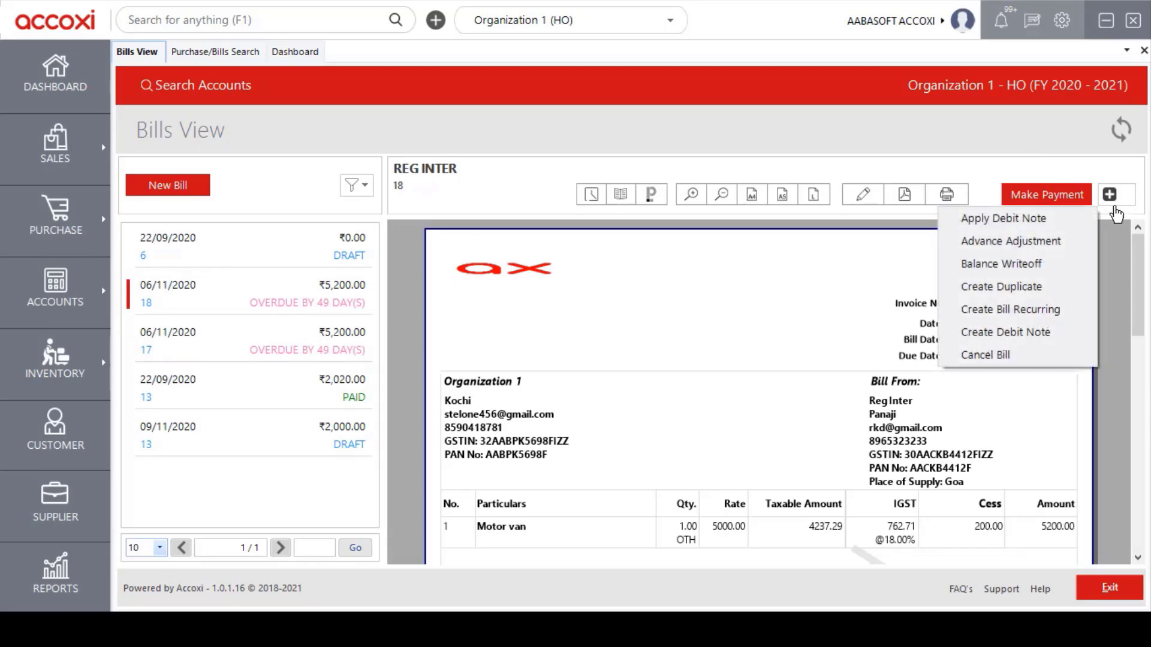
click(1050, 273)
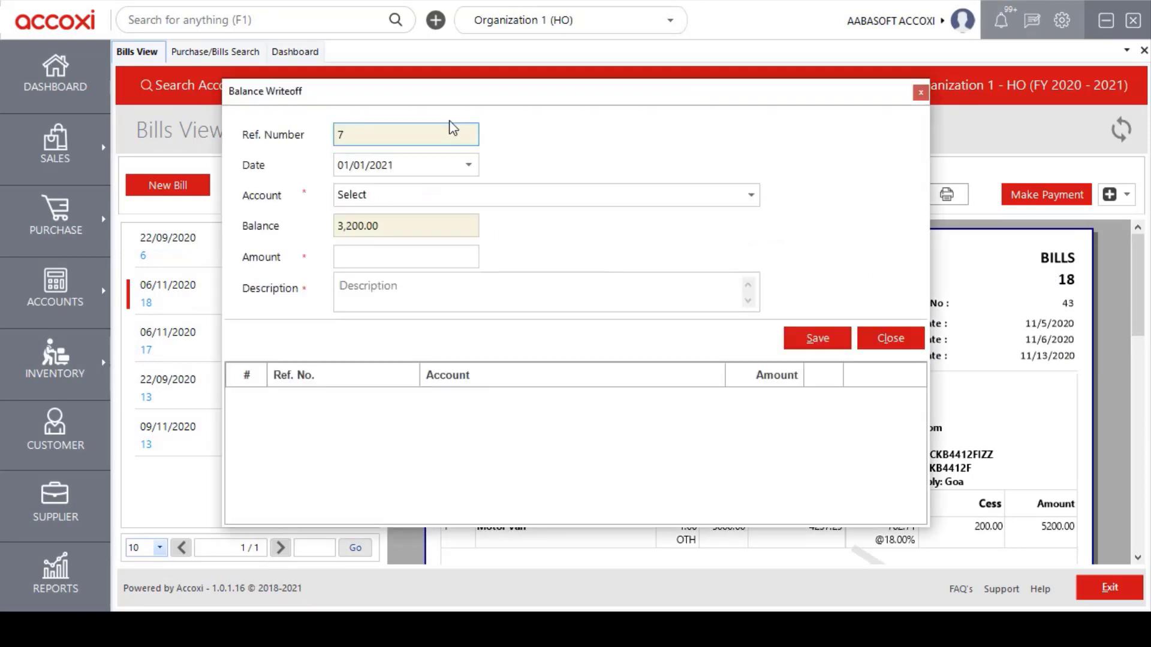
drag(464, 95, 509, 105)
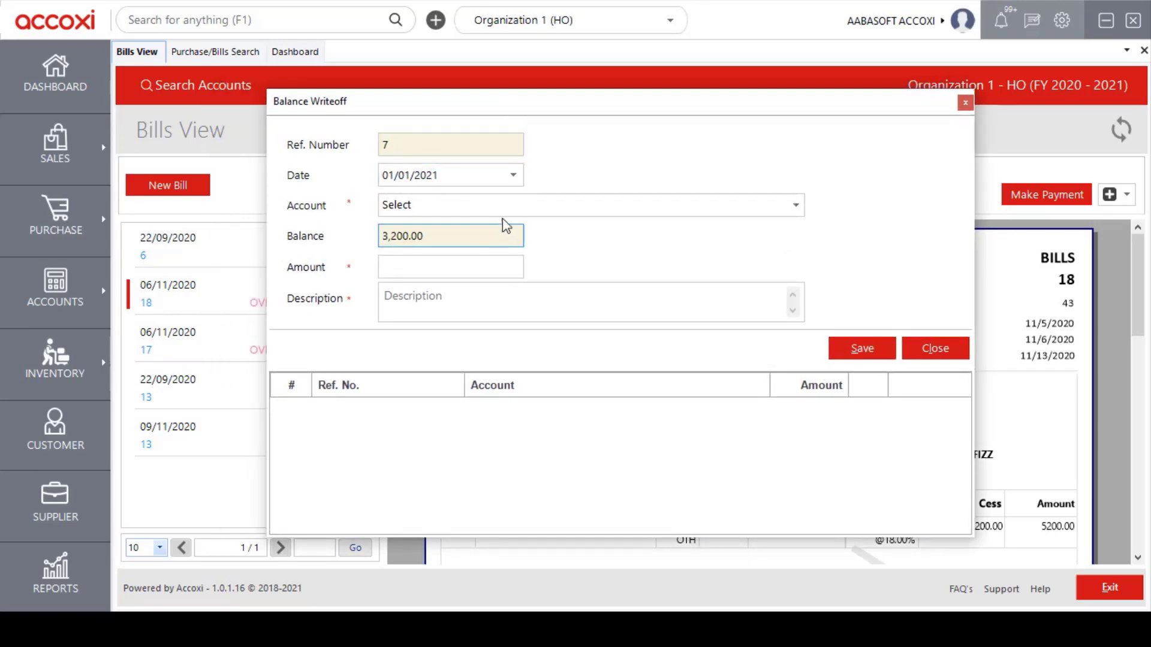
click(469, 147)
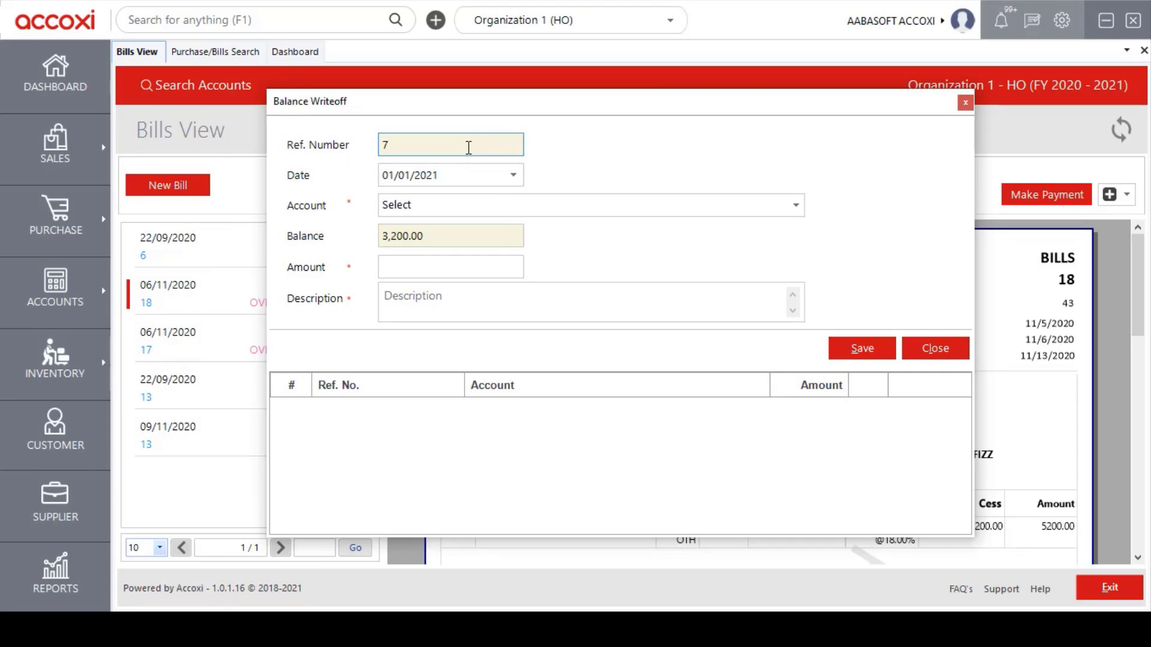
click(513, 175)
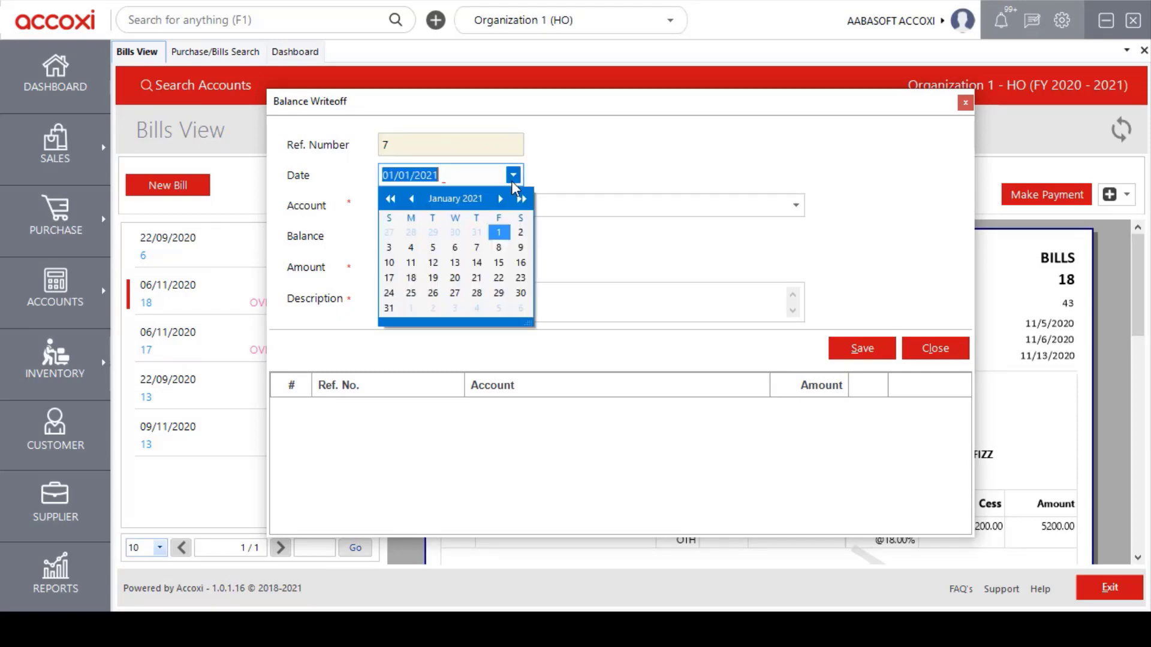
click(513, 181)
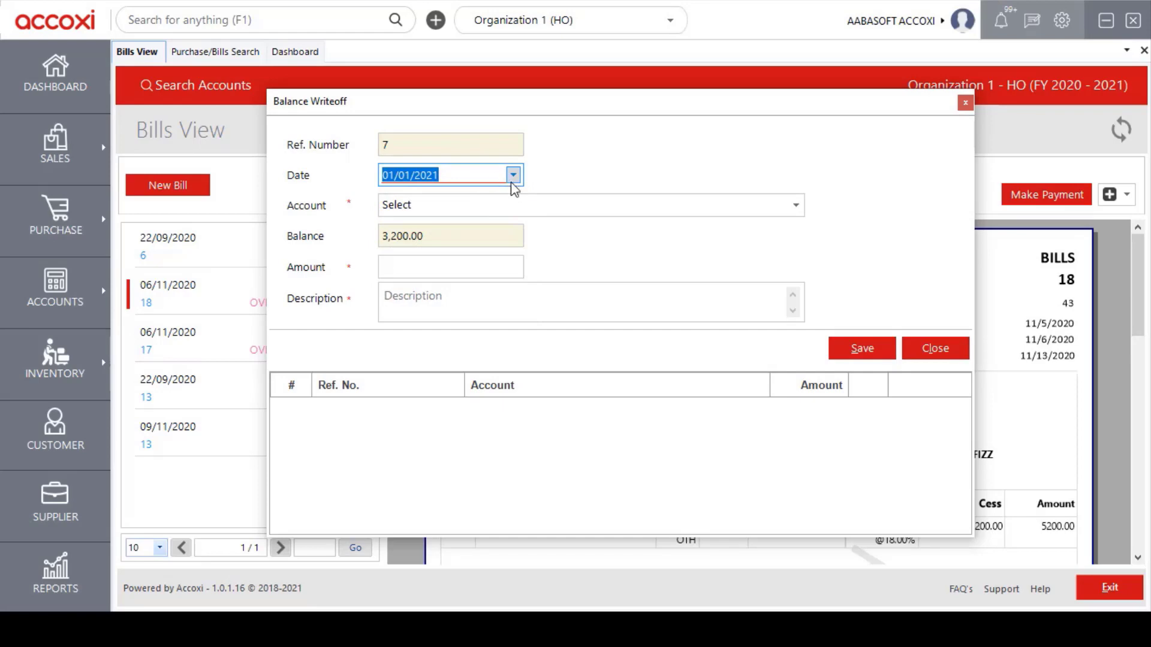
click(796, 205)
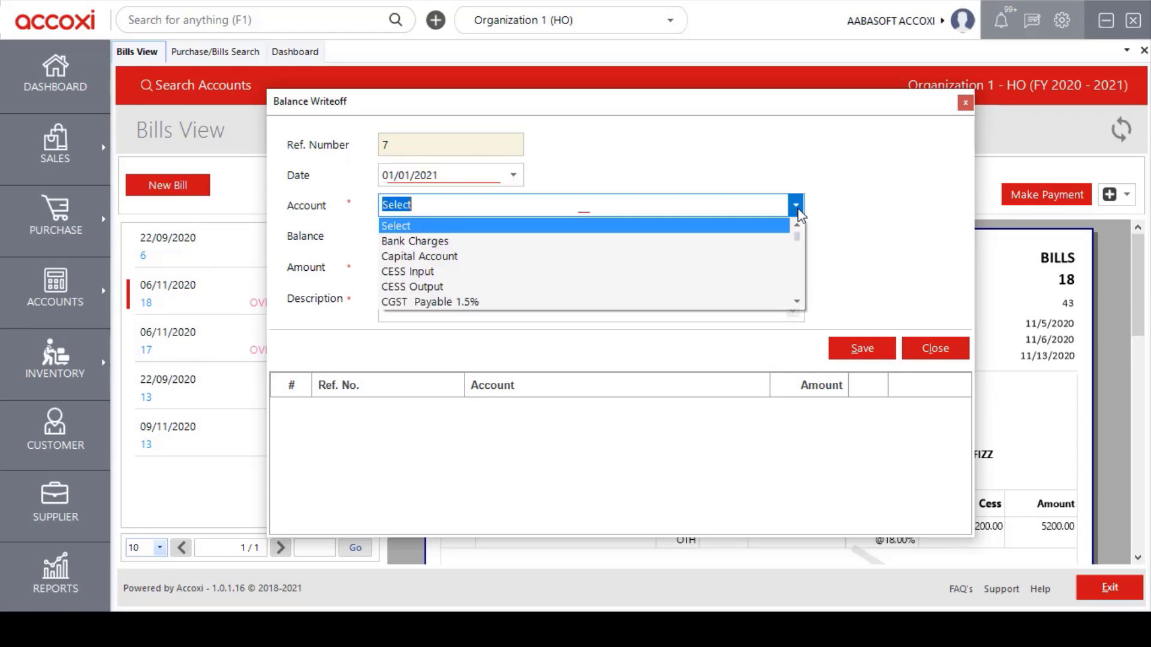
drag(796, 235, 798, 229)
click(801, 209)
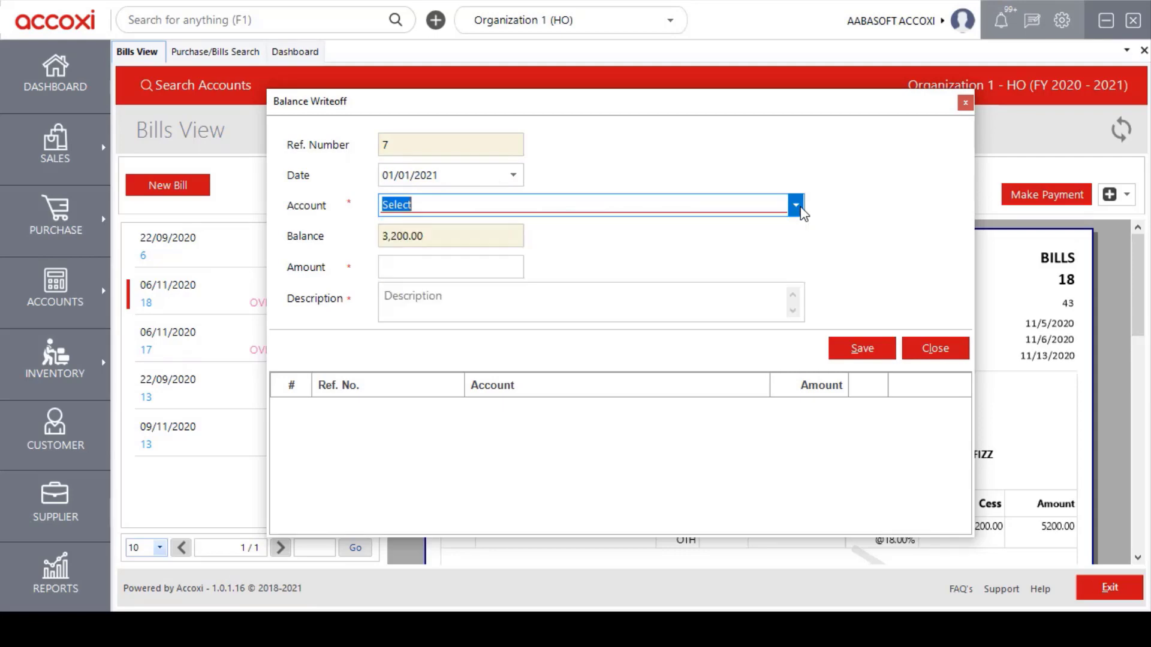
Enter a write-off amount of 800, go to the description, and close the form without saving
click(444, 264)
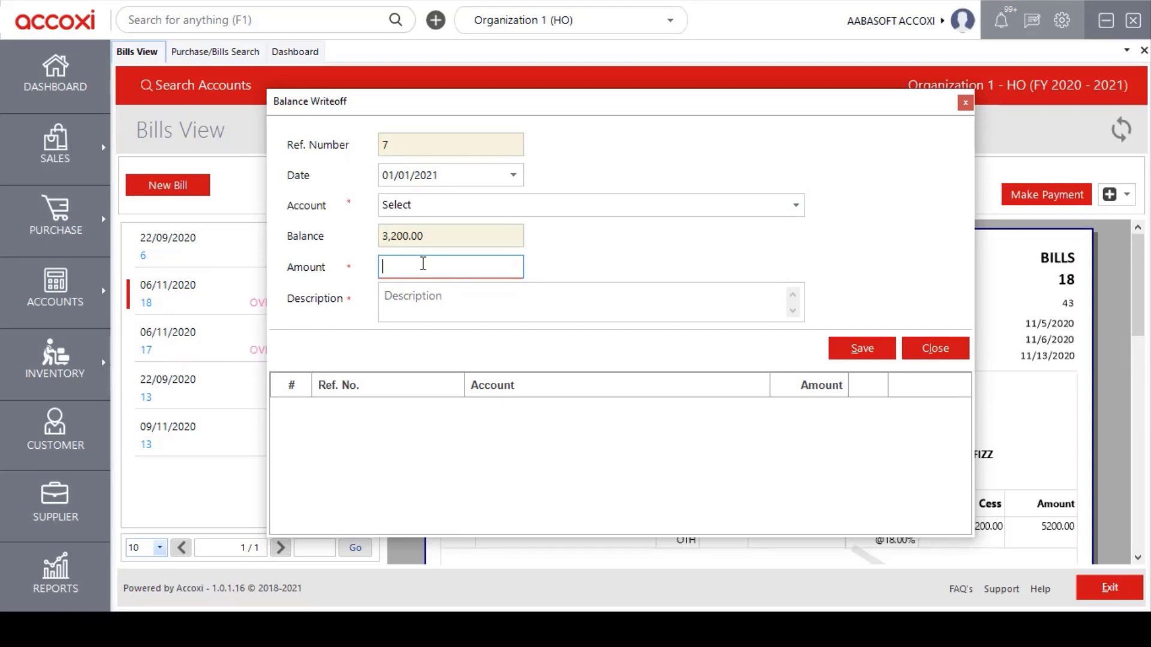
text(800)
click(500, 293)
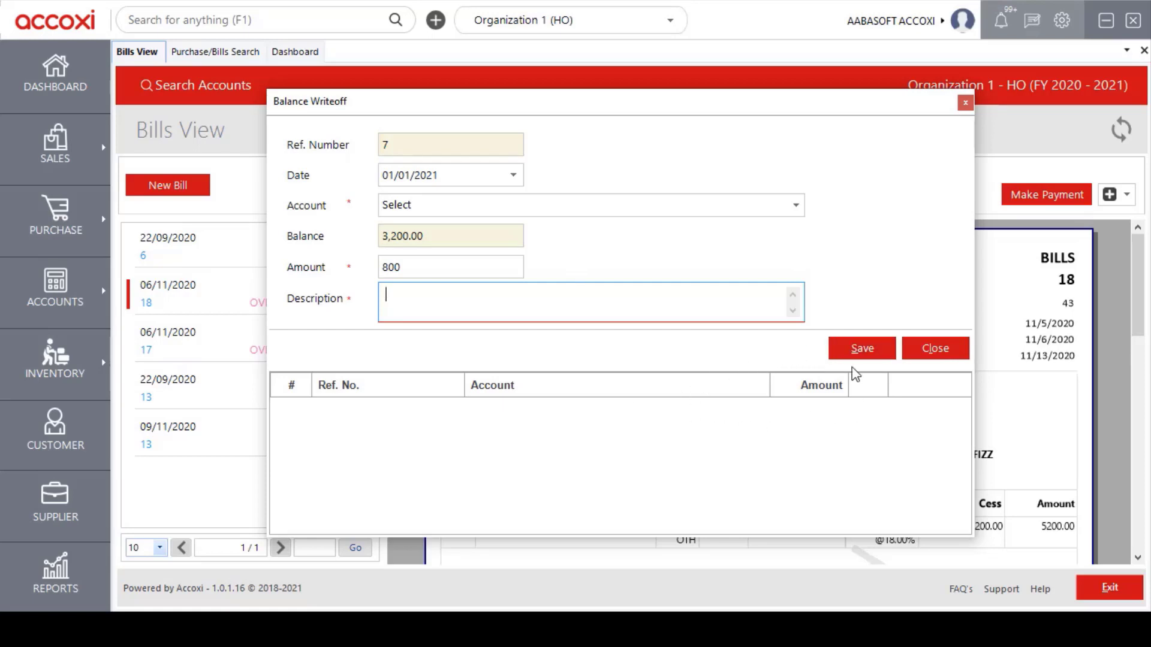
click(964, 105)
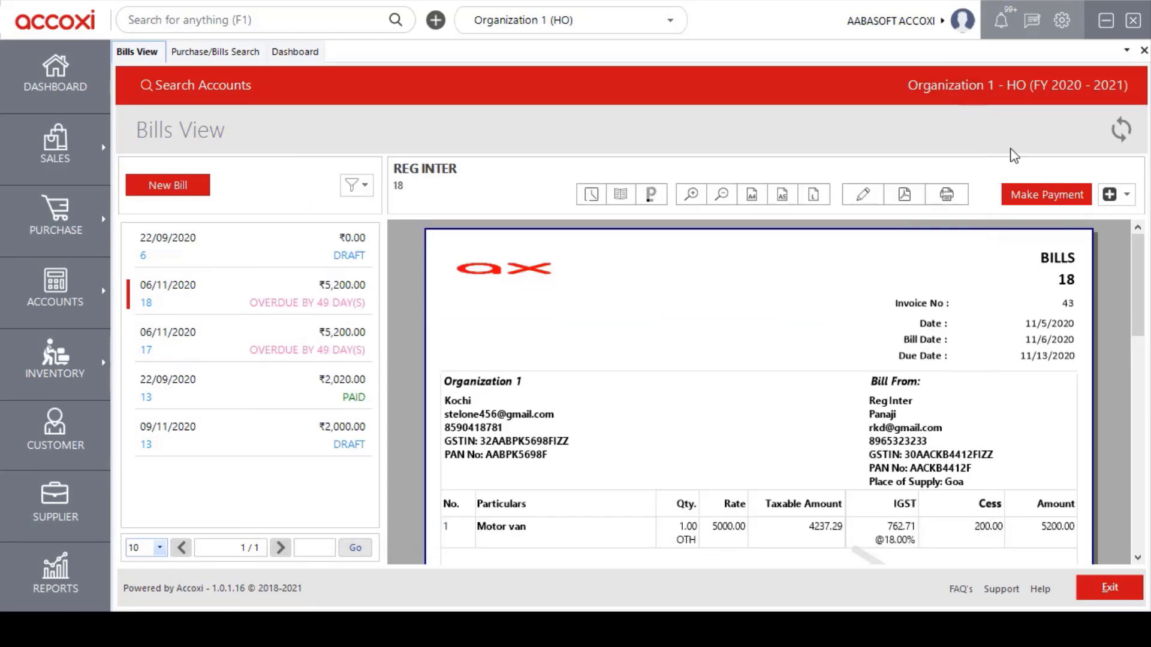
View the bill's cancellation form, dismiss it without cancelling the bill, and return to the Purchase/Bills Search list
click(1127, 195)
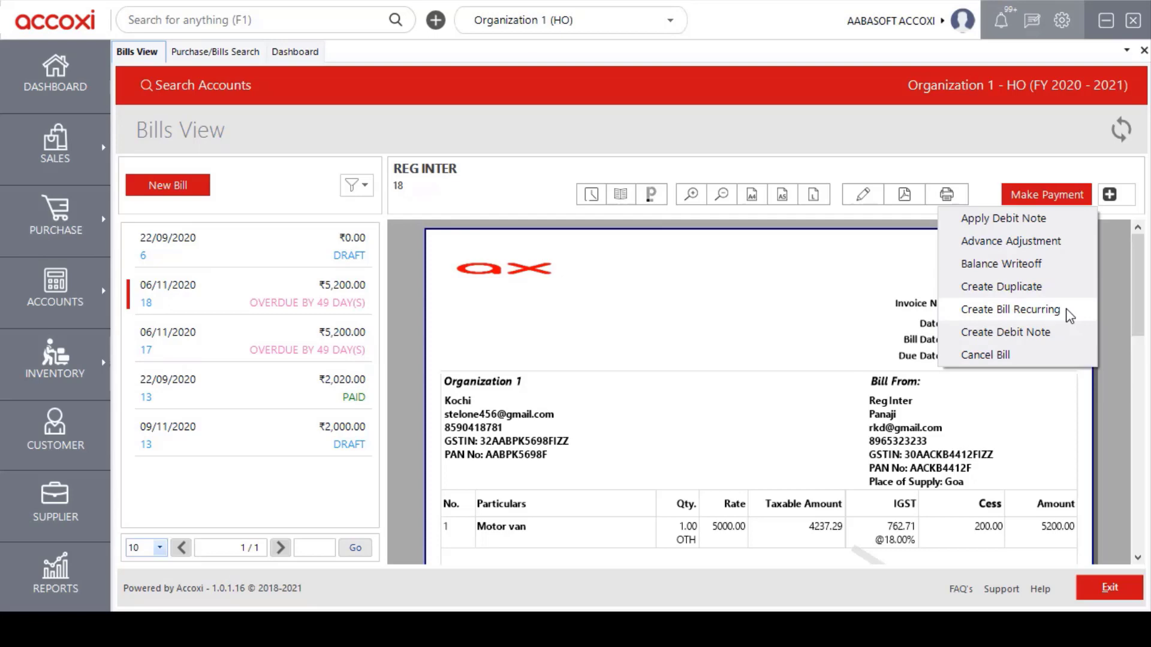
click(1054, 356)
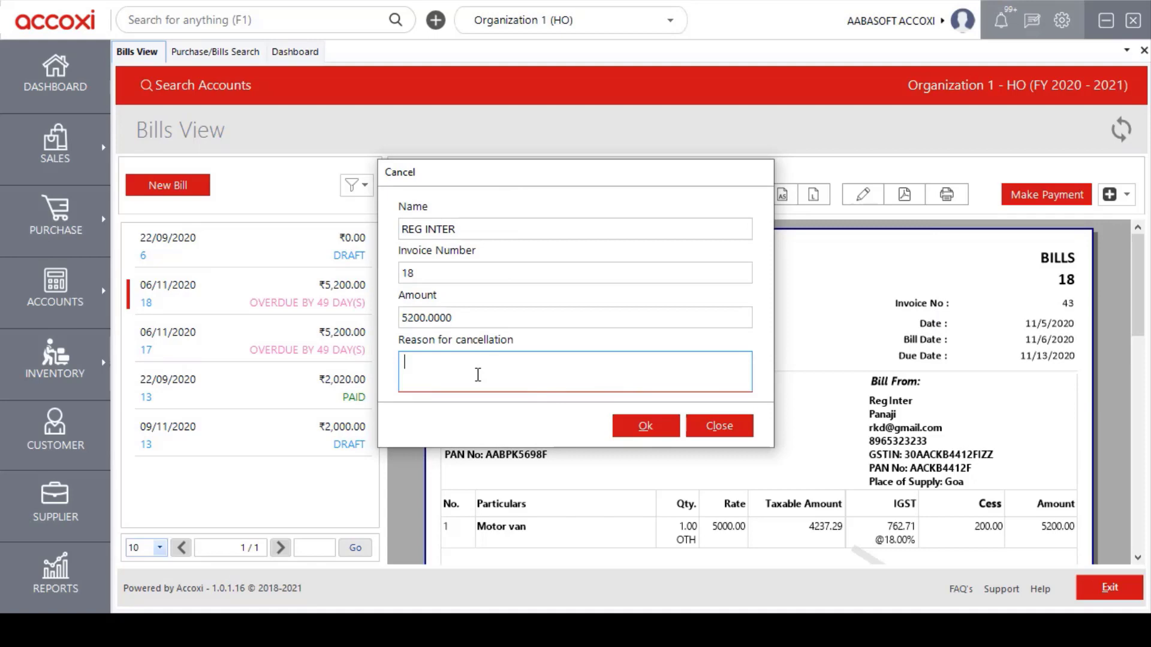
click(700, 433)
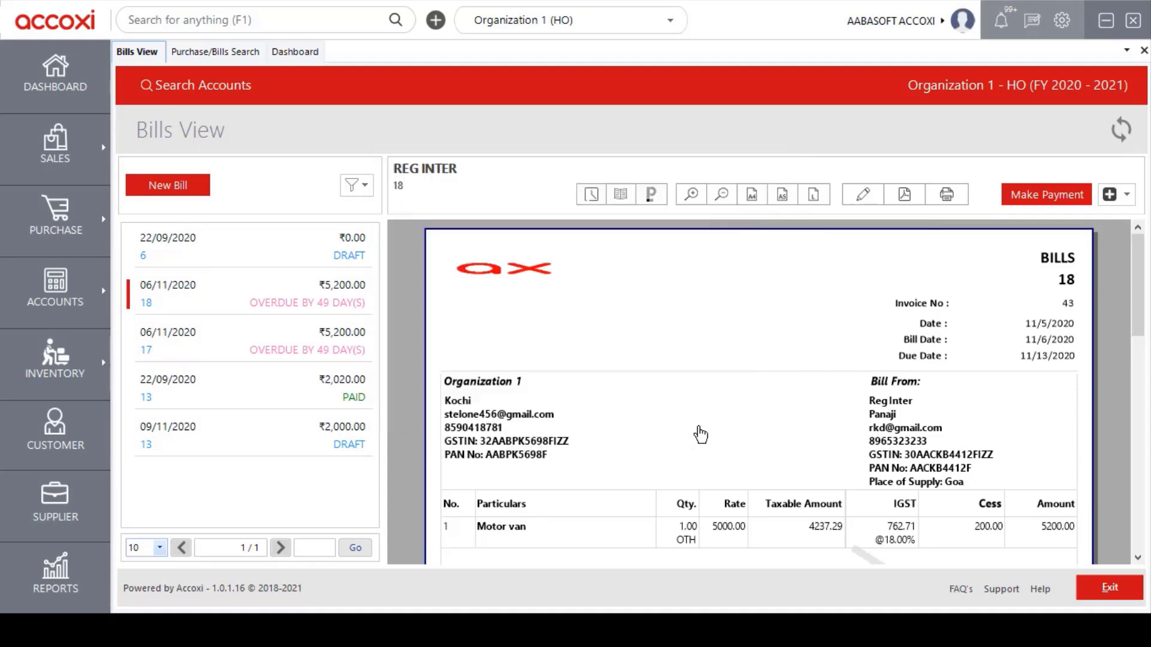
click(1091, 598)
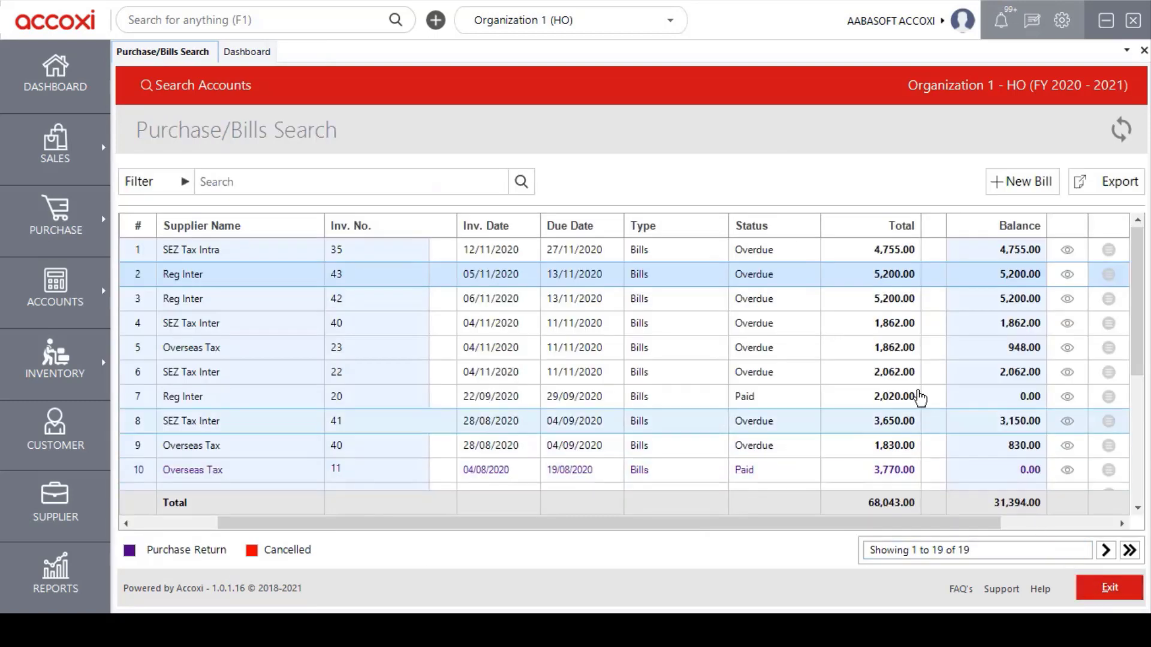